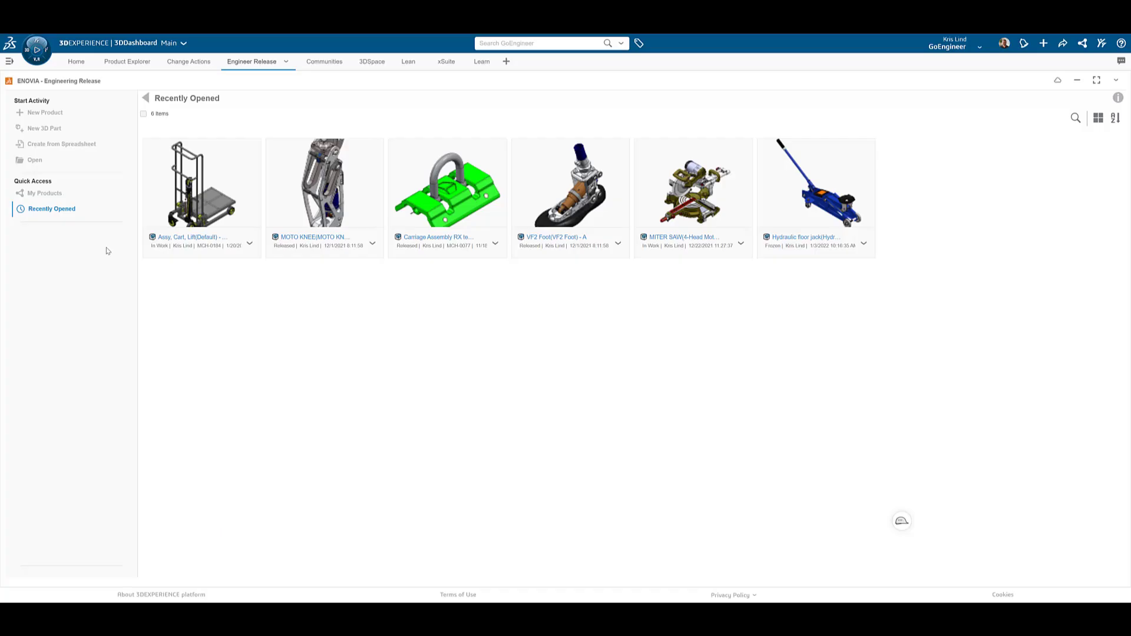
- Look up the apps included in the Product Release Engineer role and close the roles and apps overview
left_click(41, 62)
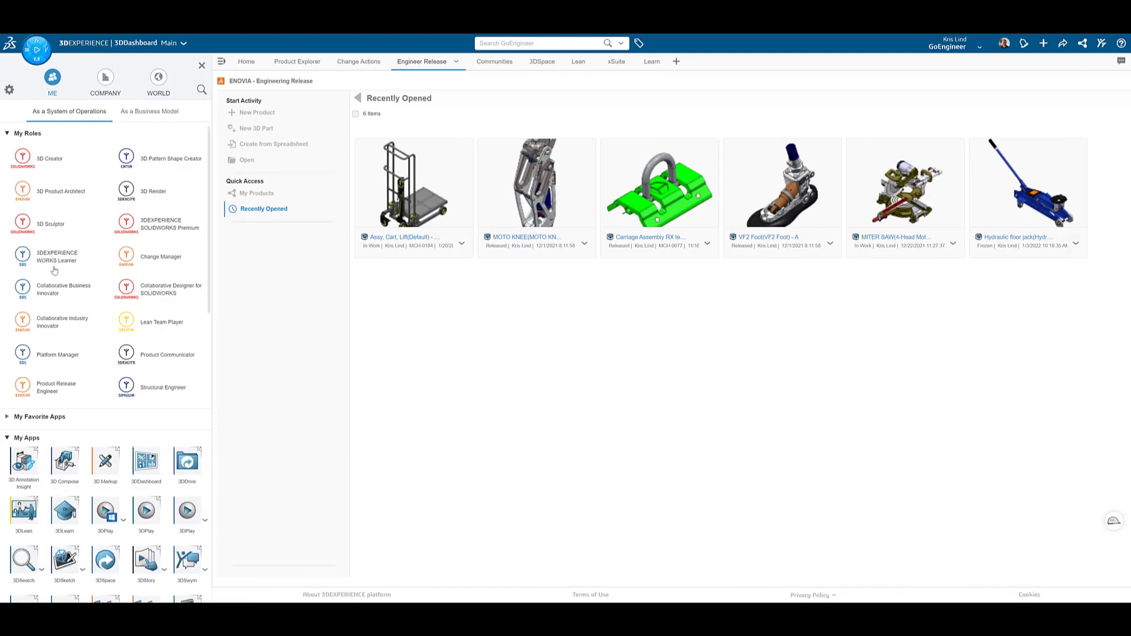
left_click(46, 386)
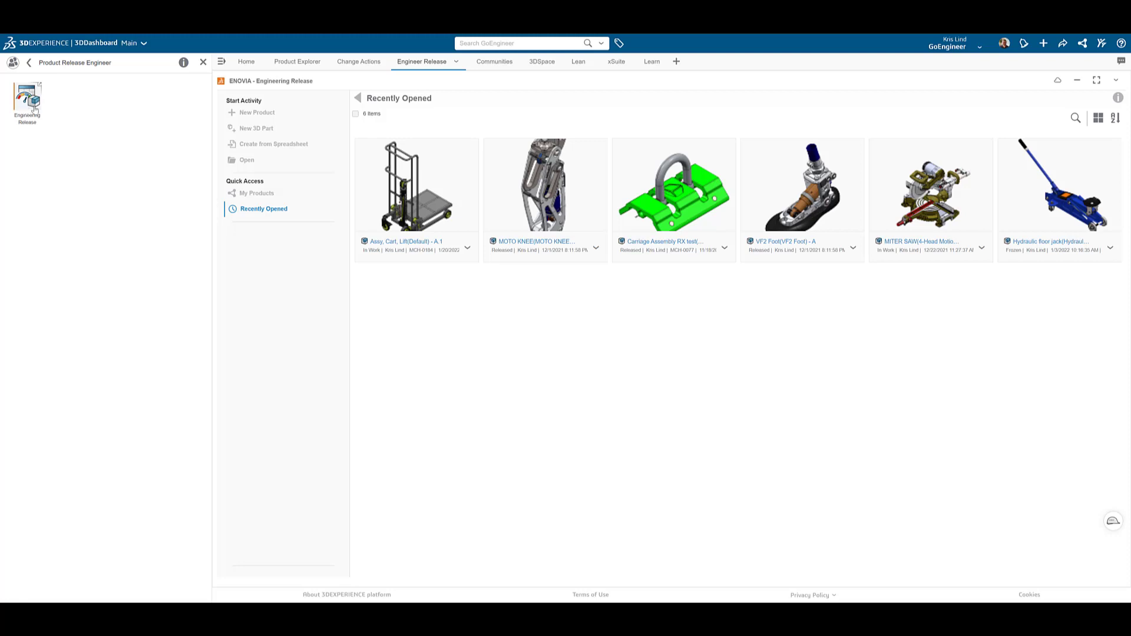
left_click(202, 63)
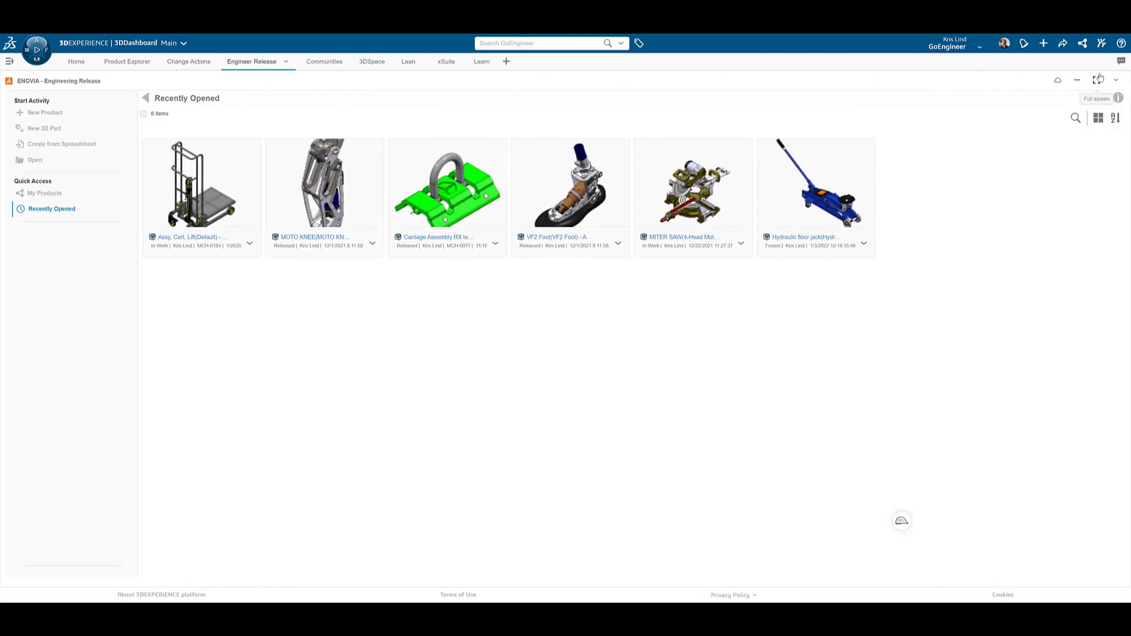
- Open the recently used Assy, Cart, Lift(Default) product in full screen and sort its components by quantity
left_click(1099, 79)
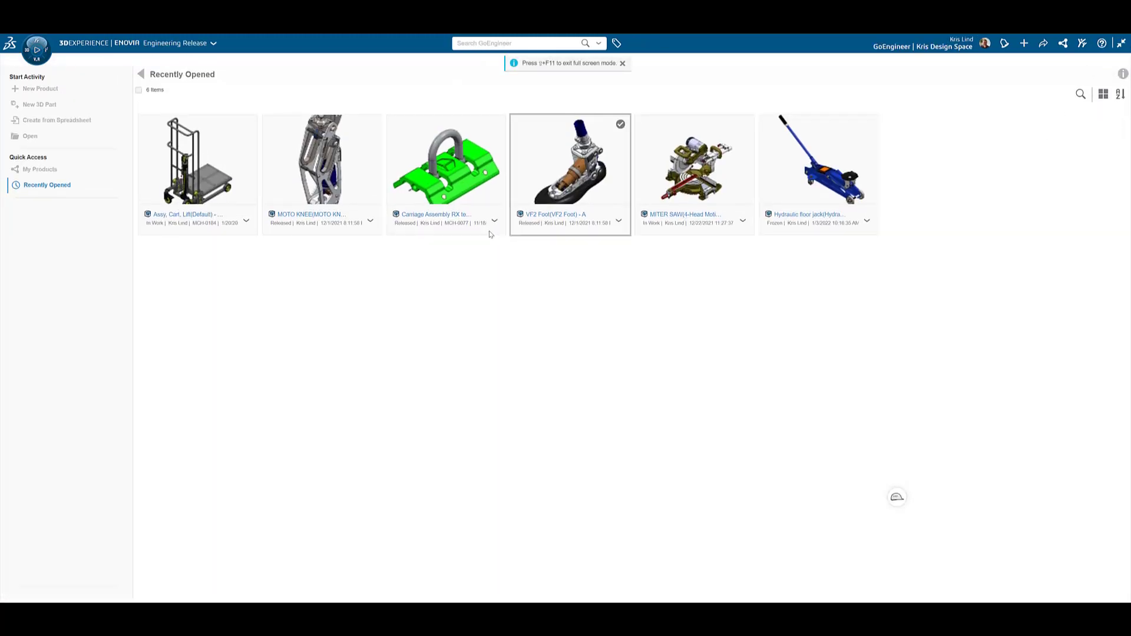
double_click(225, 214)
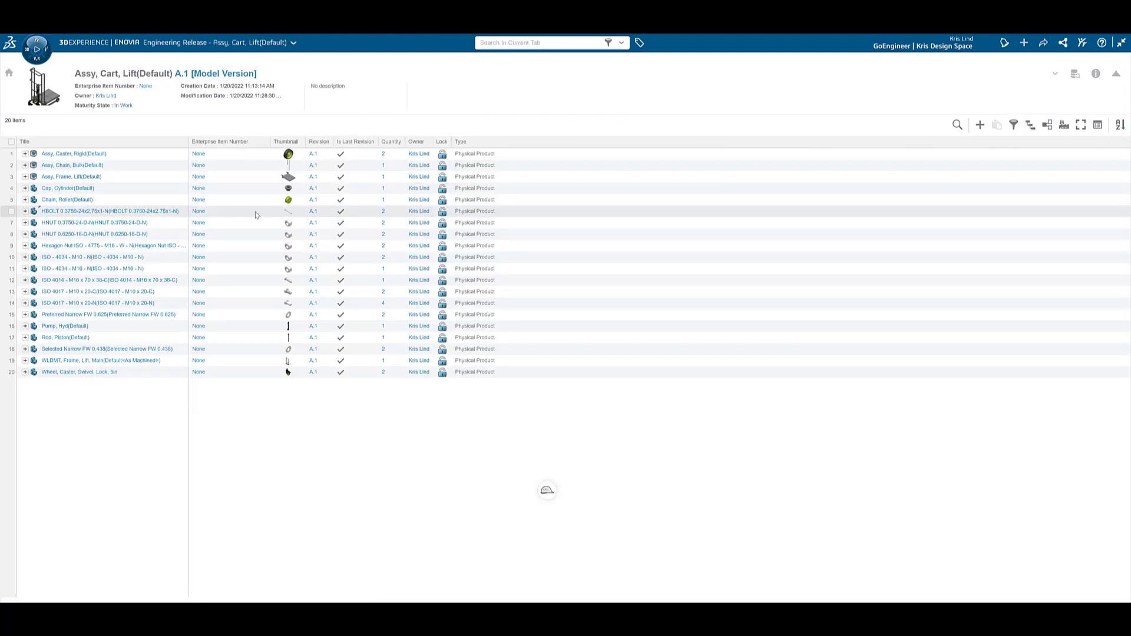
left_click(392, 142)
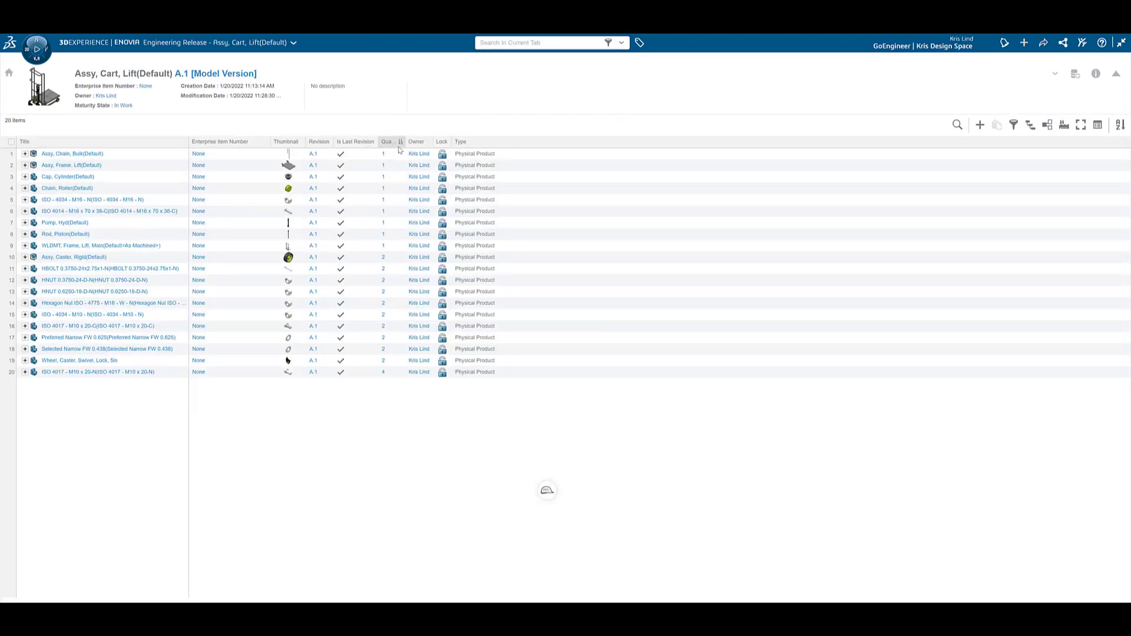
- Add the Maturity State column to the lift cart's component list
left_click(1097, 130)
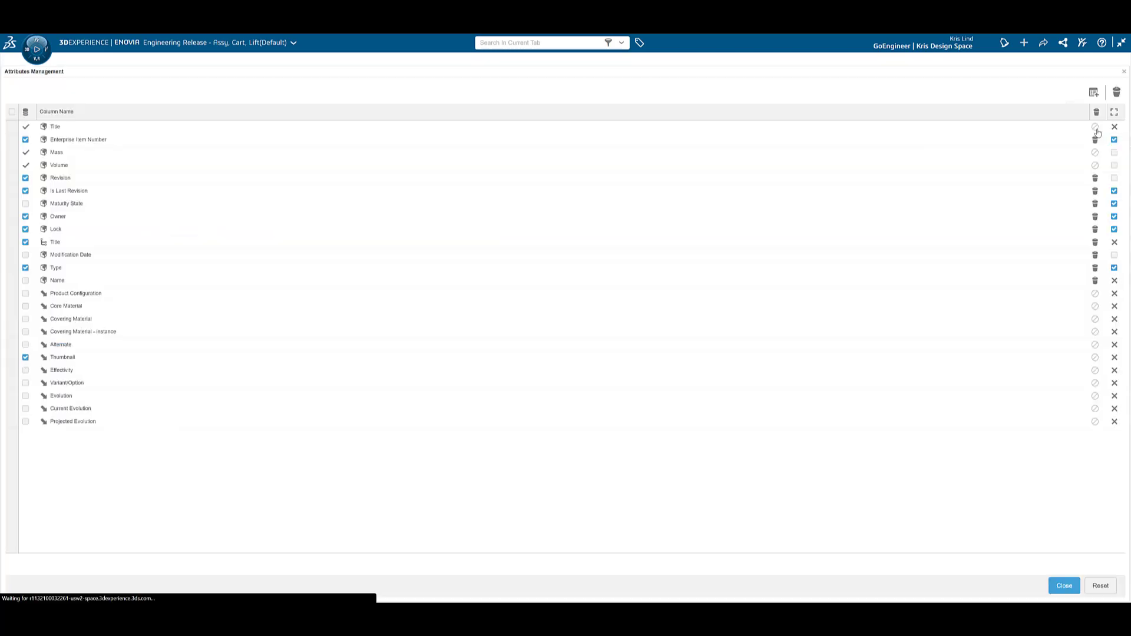
left_click(26, 204)
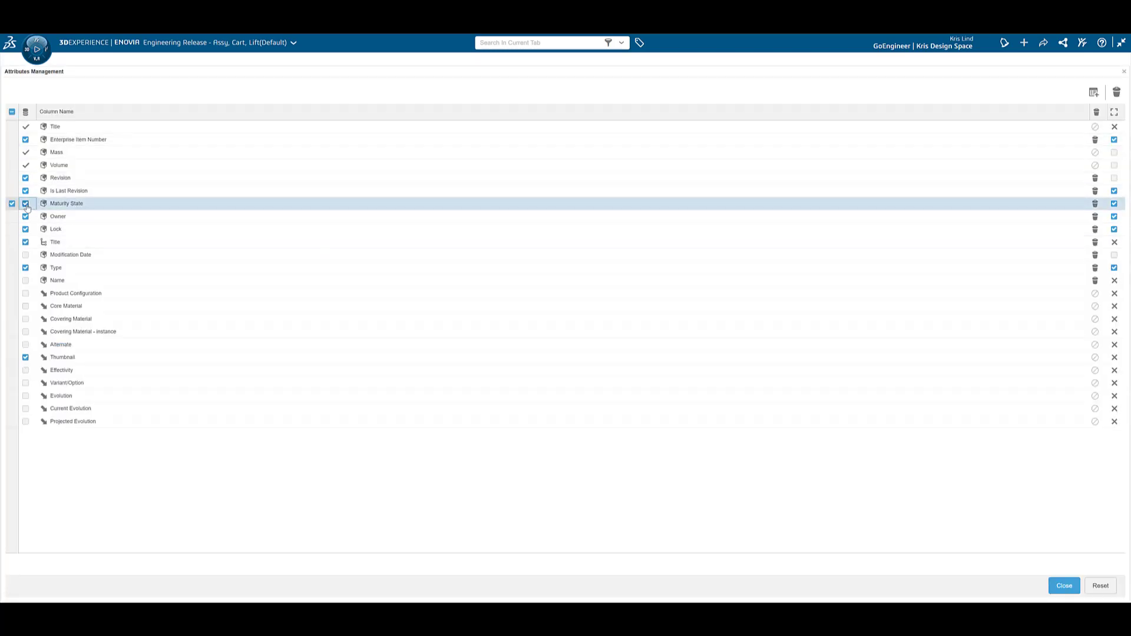
left_click(1060, 585)
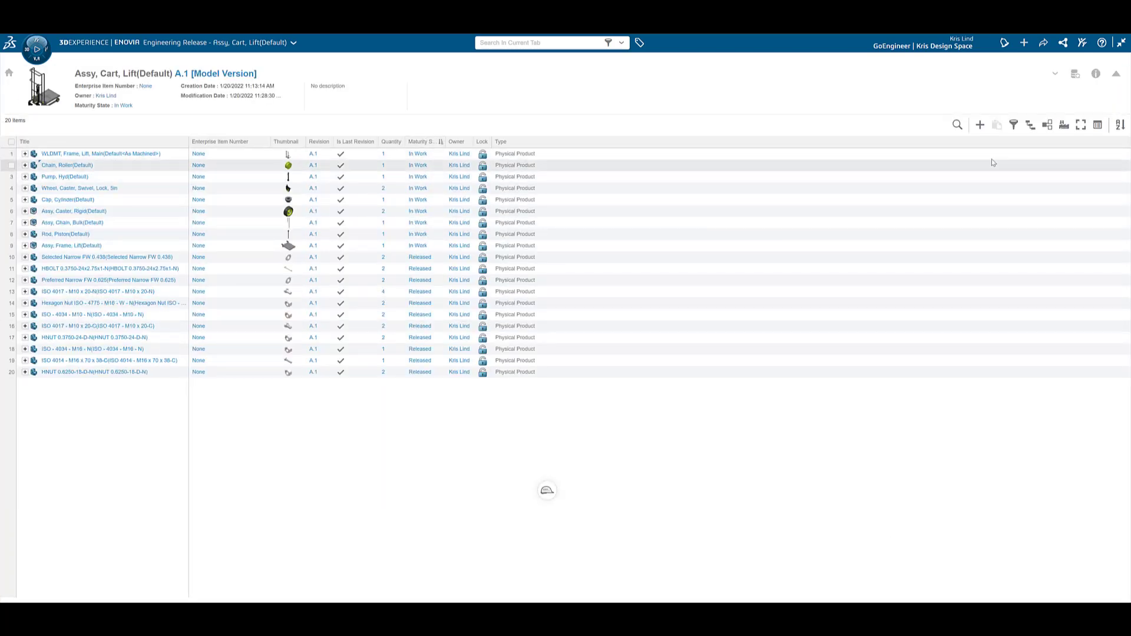
- Flatten the product structure into a parts list and review every individual instance in Usage view
left_click(1031, 124)
left_click(1048, 164)
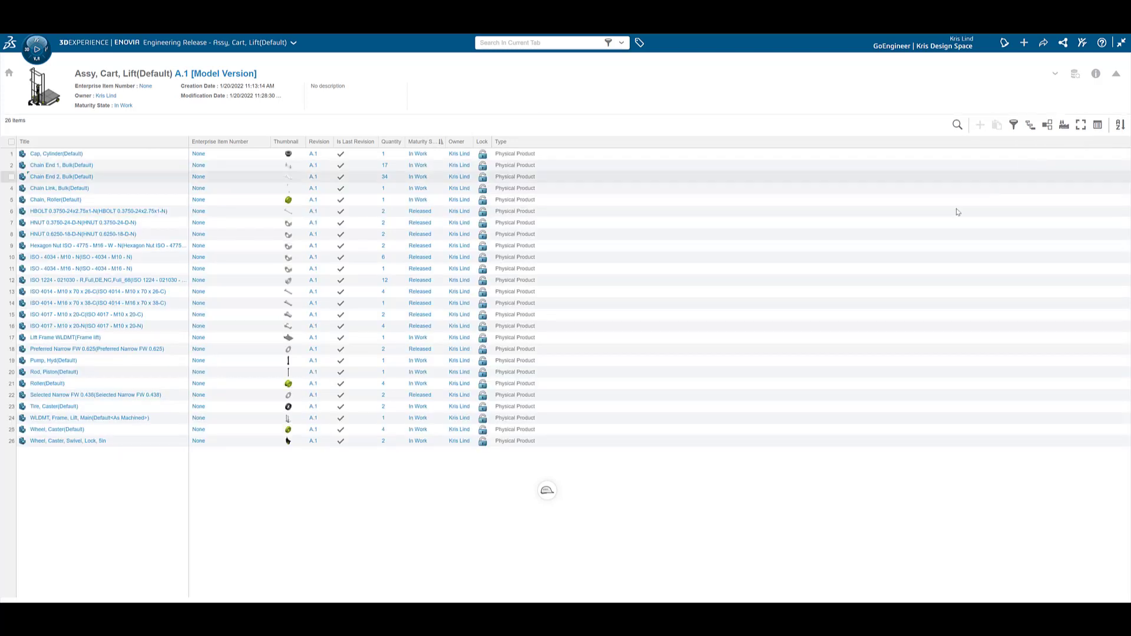
left_click(1048, 125)
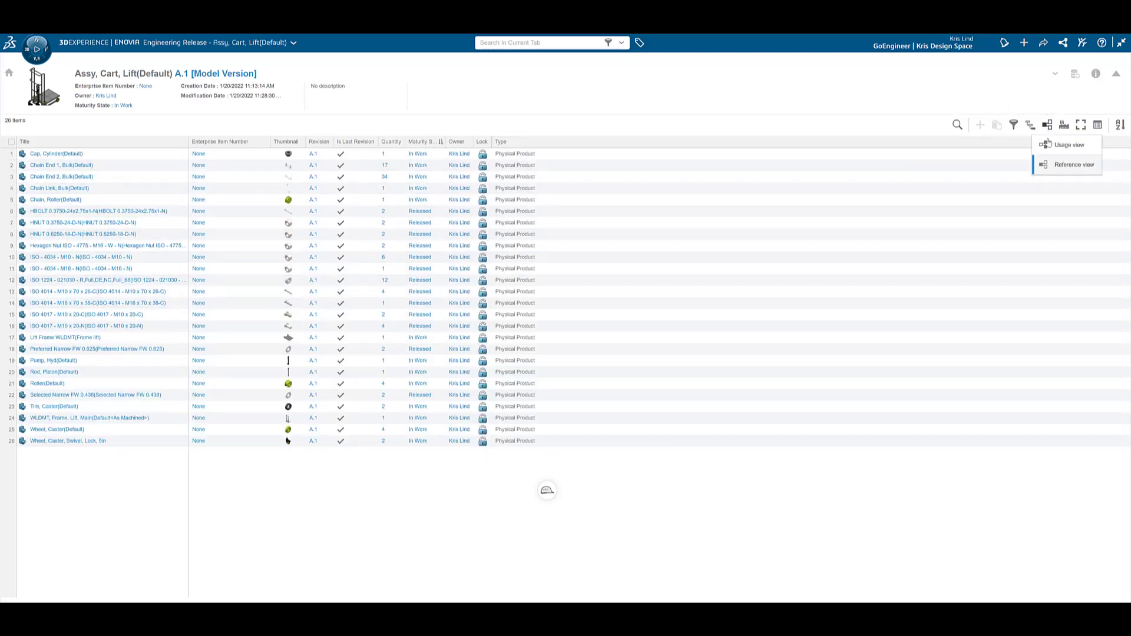
left_click(1053, 150)
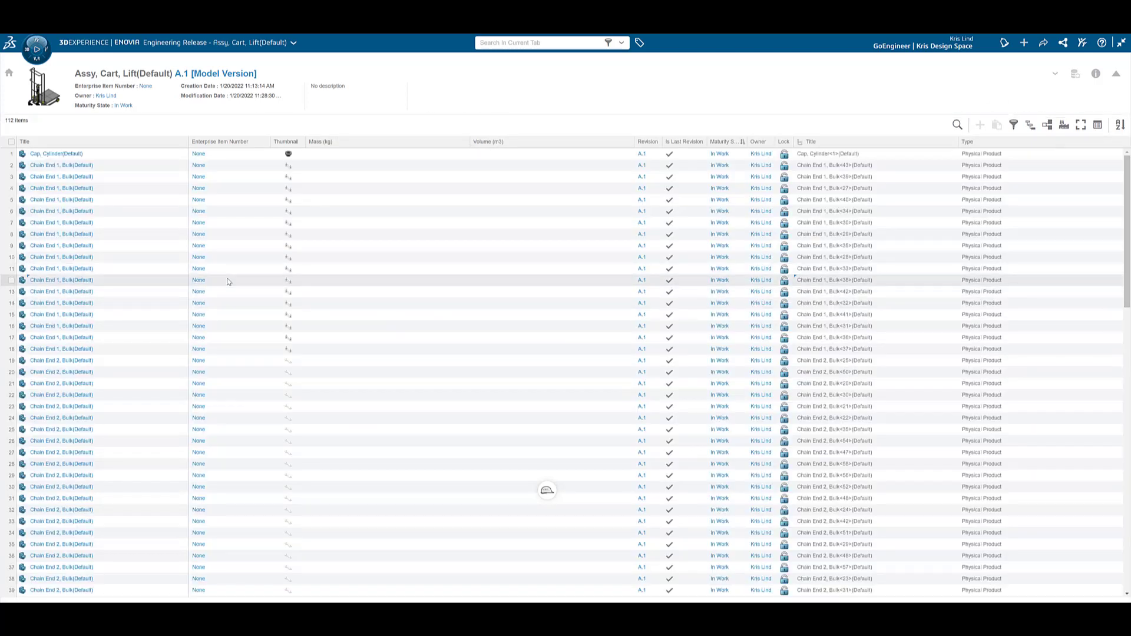
scroll(229, 282, "down", 5)
scroll(229, 281, "down", 3)
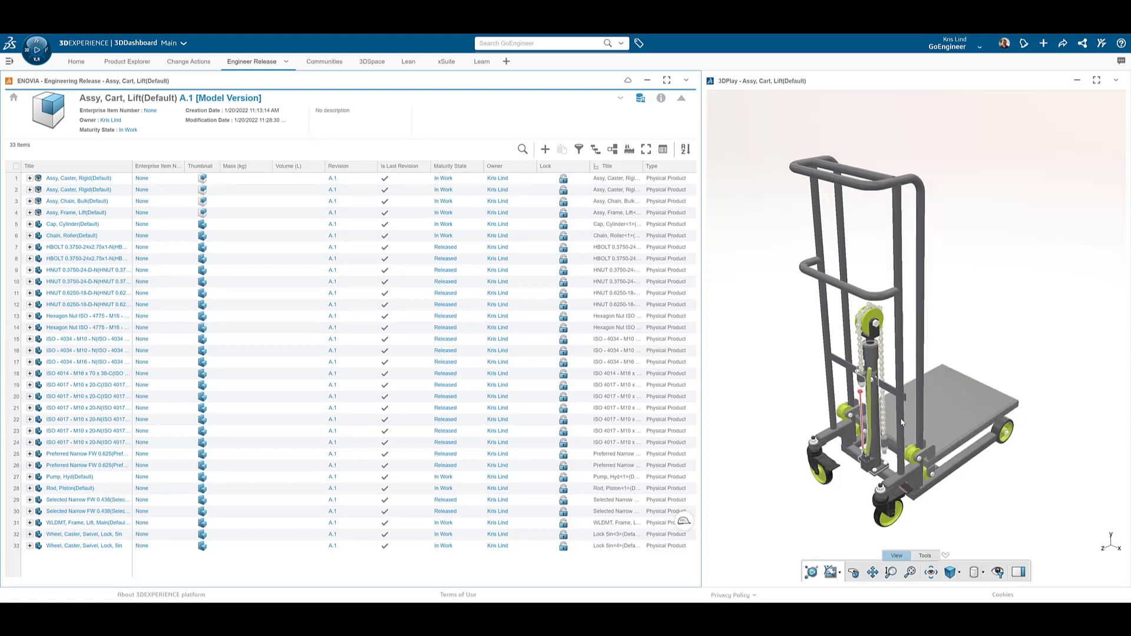
- Start a new quantity of material in the lift cart assembly, searching for "mobil" and choosing Mobil DTE 24: Grade 32
scroll(876, 420, "up", 3)
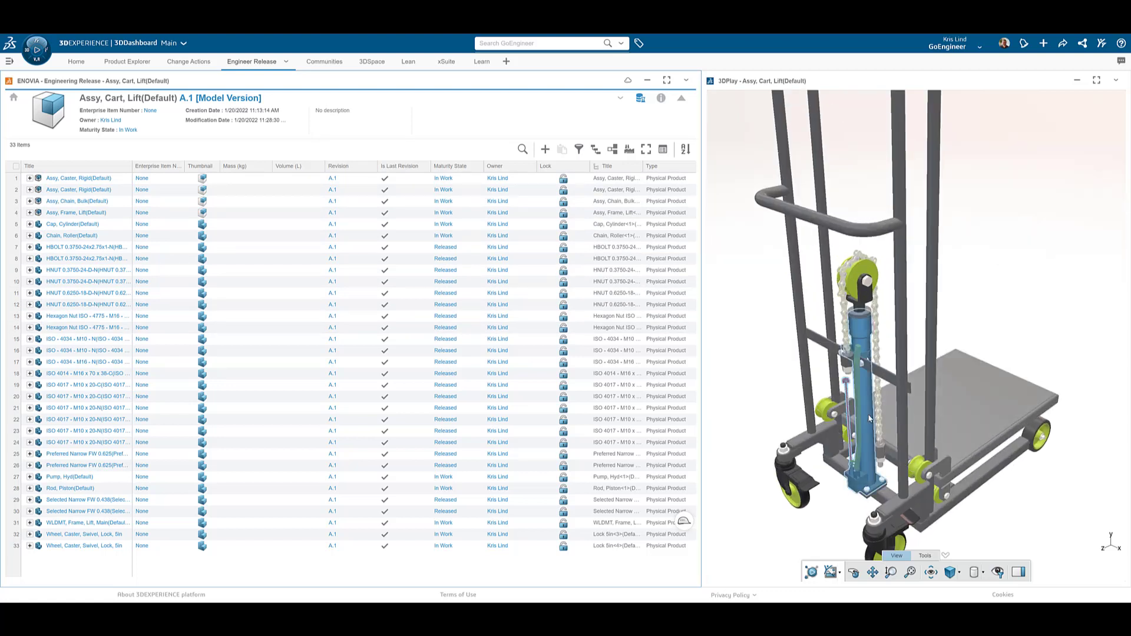
left_click(870, 418)
left_click(545, 149)
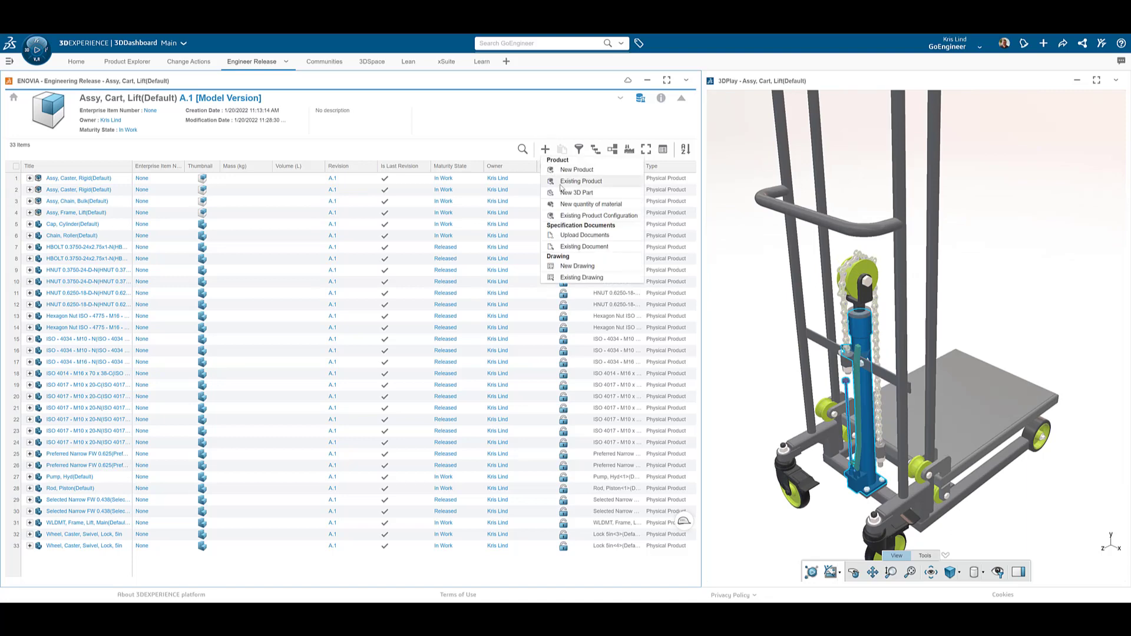
left_click(591, 204)
left_click(539, 43)
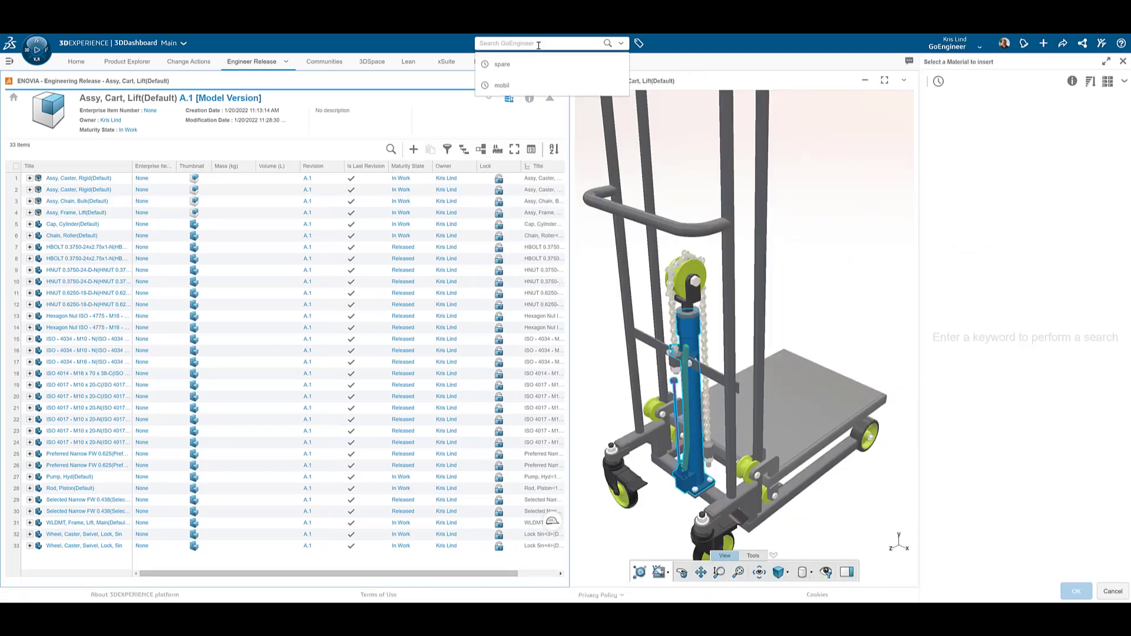
type("mobil")
key("Return")
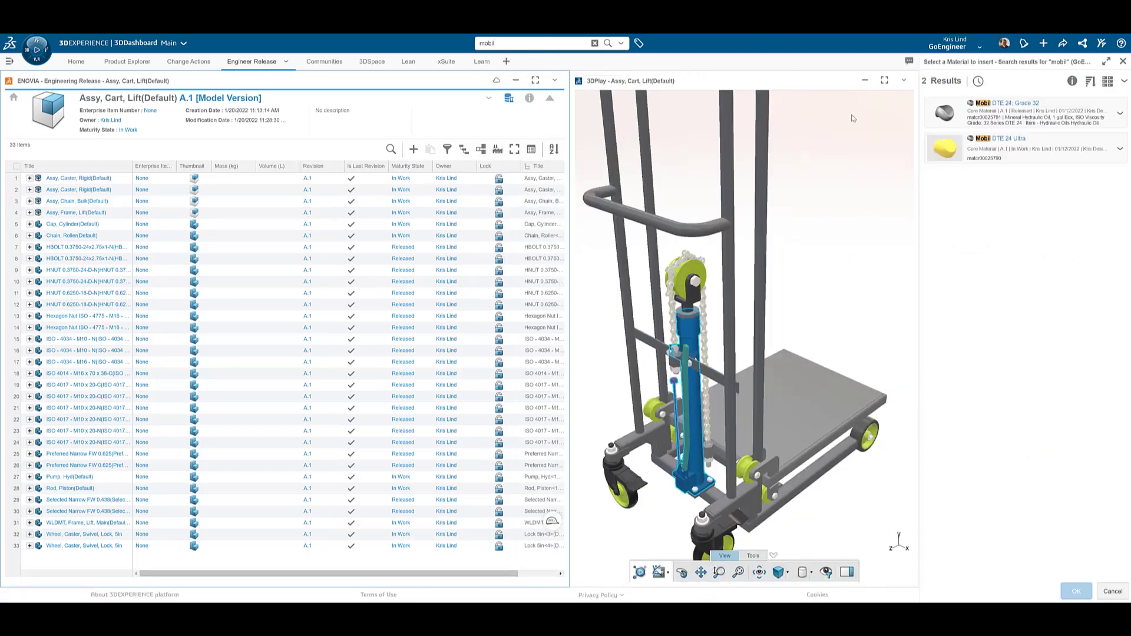
left_click(1042, 118)
left_click(1076, 591)
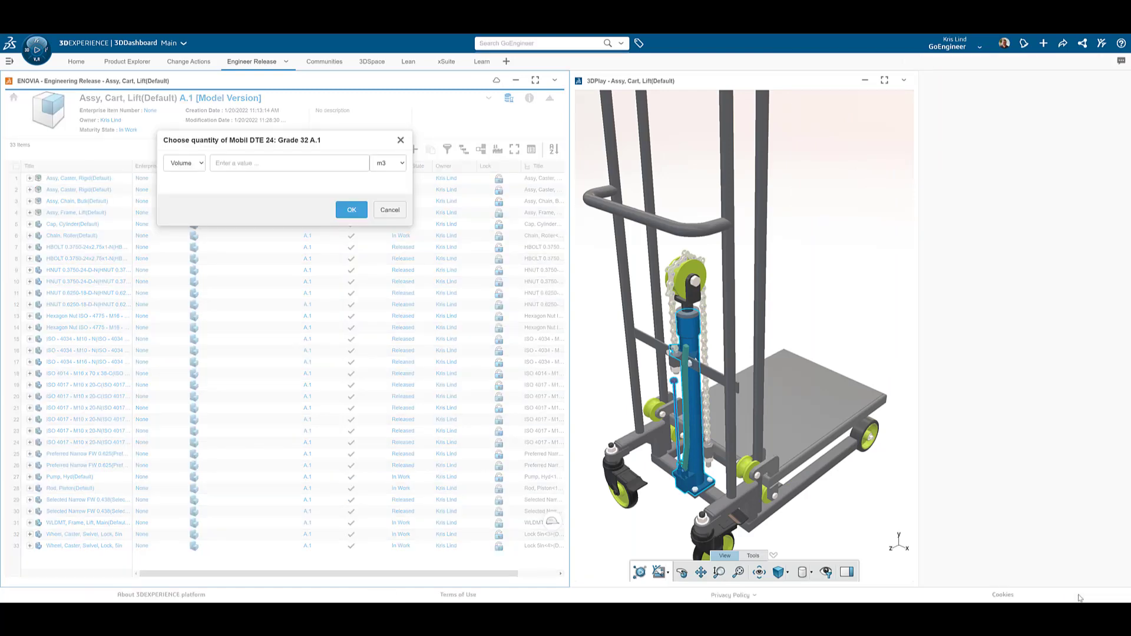
- Set the oil quantity to a volume of 0.001 L and create its product with the title Mobil Hyd Oil
left_click(454, 163)
left_click(453, 216)
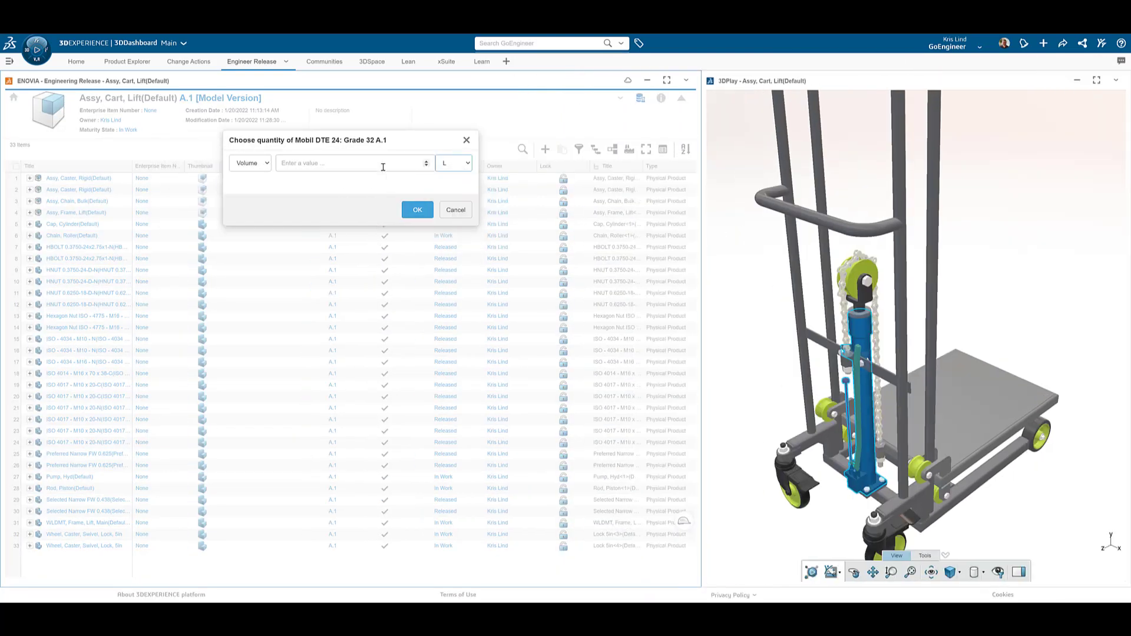
left_click(413, 207)
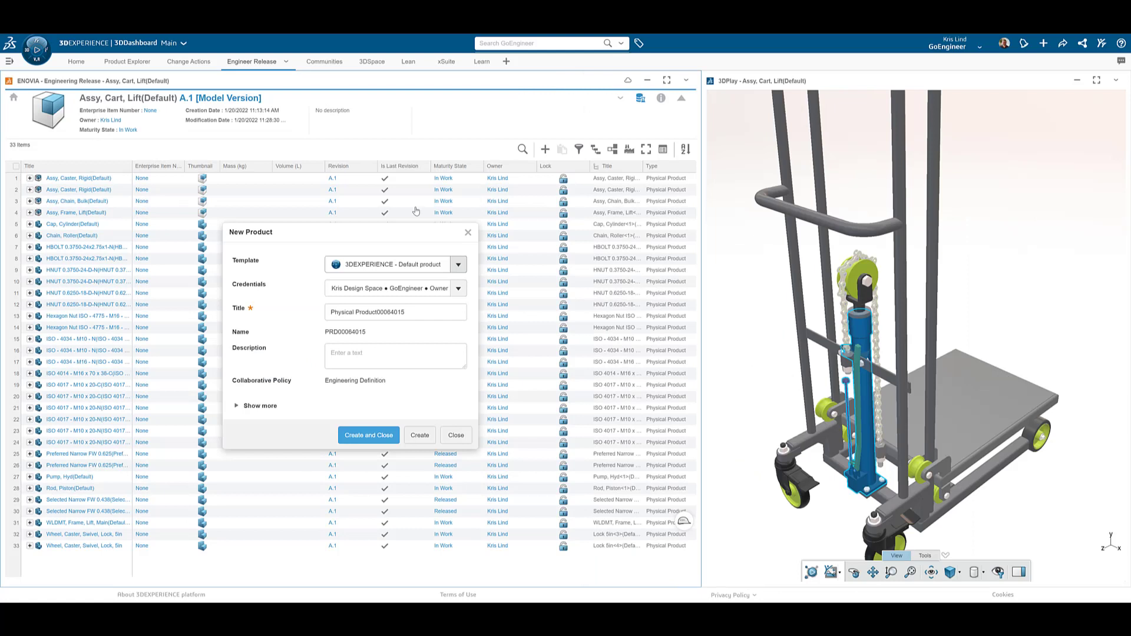
triple_click(412, 308)
type("Mobil Hyd Oil")
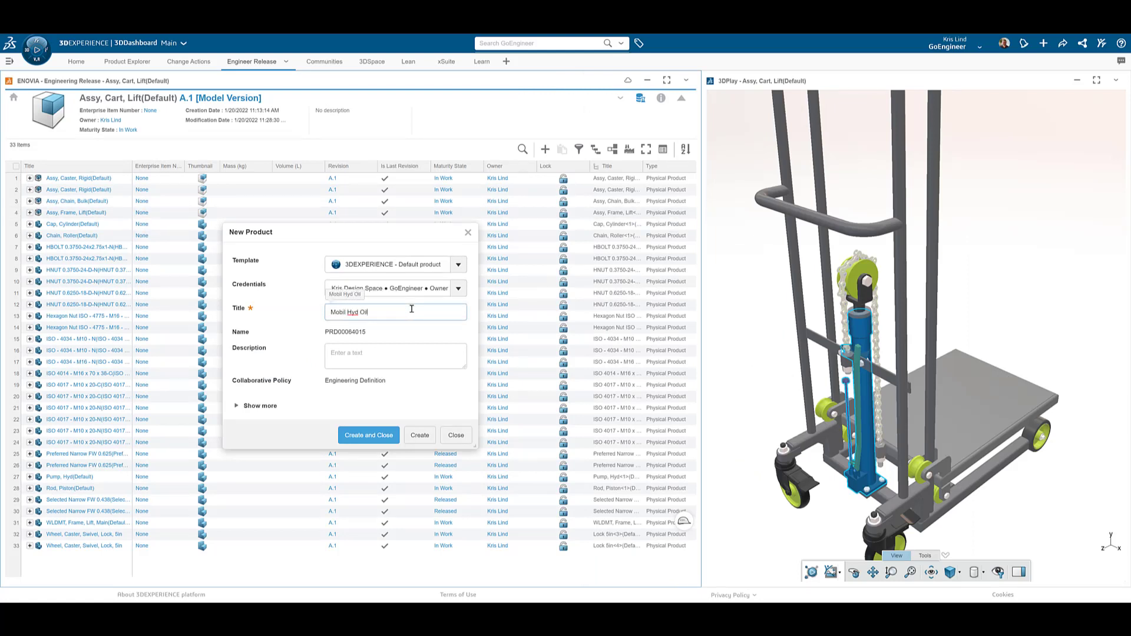
left_click(381, 436)
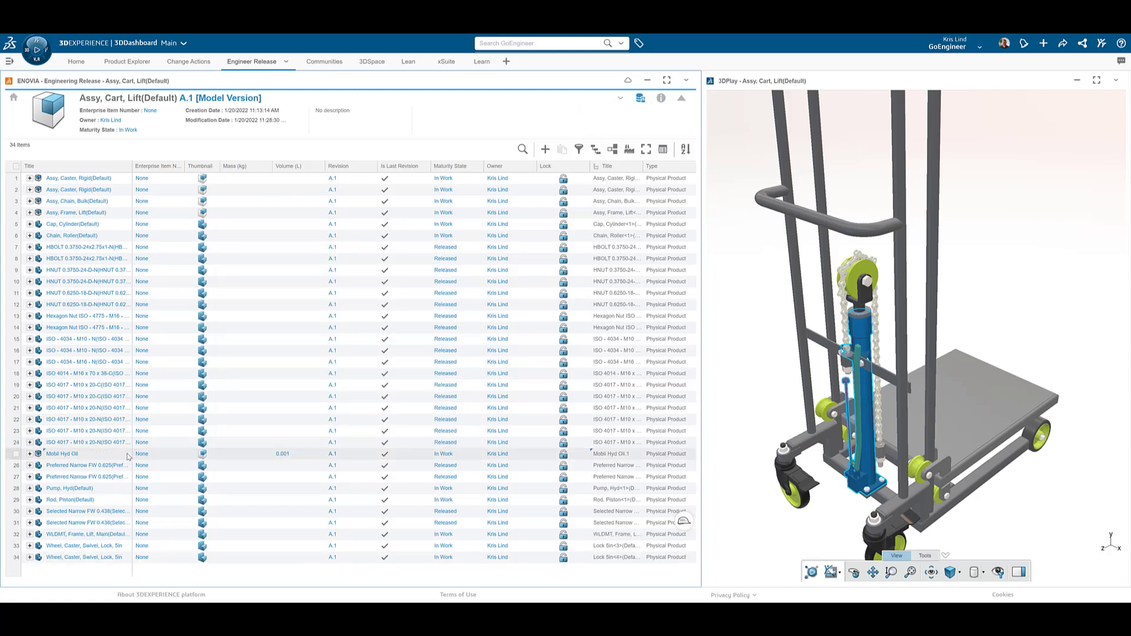
- Switch the lift cart's component list to Reference view and show it in full screen
left_click(613, 149)
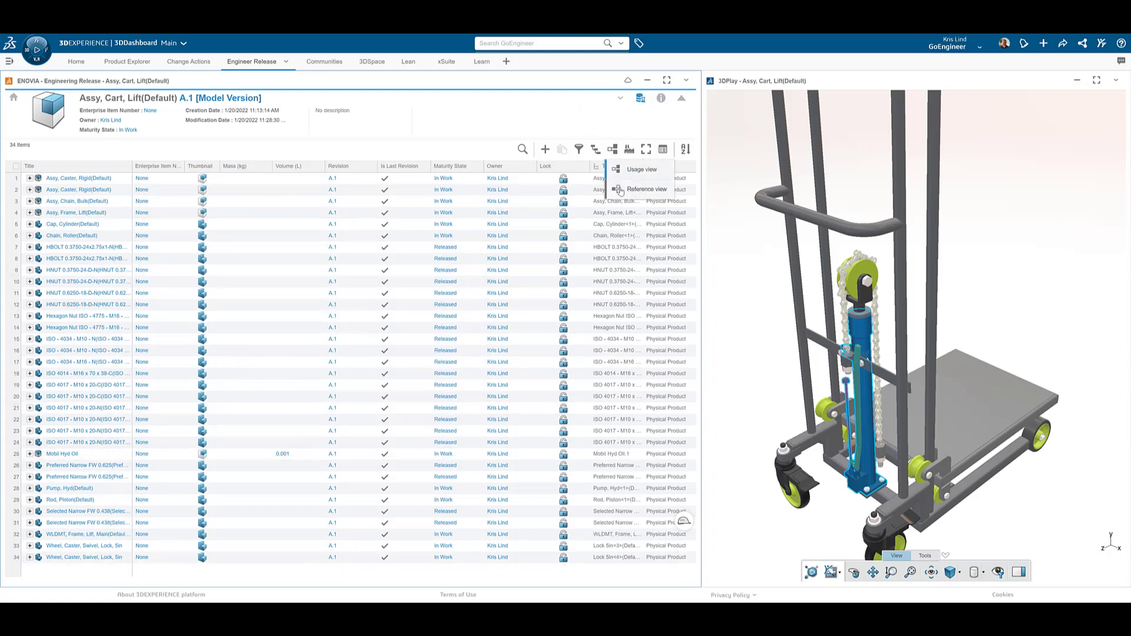
left_click(620, 190)
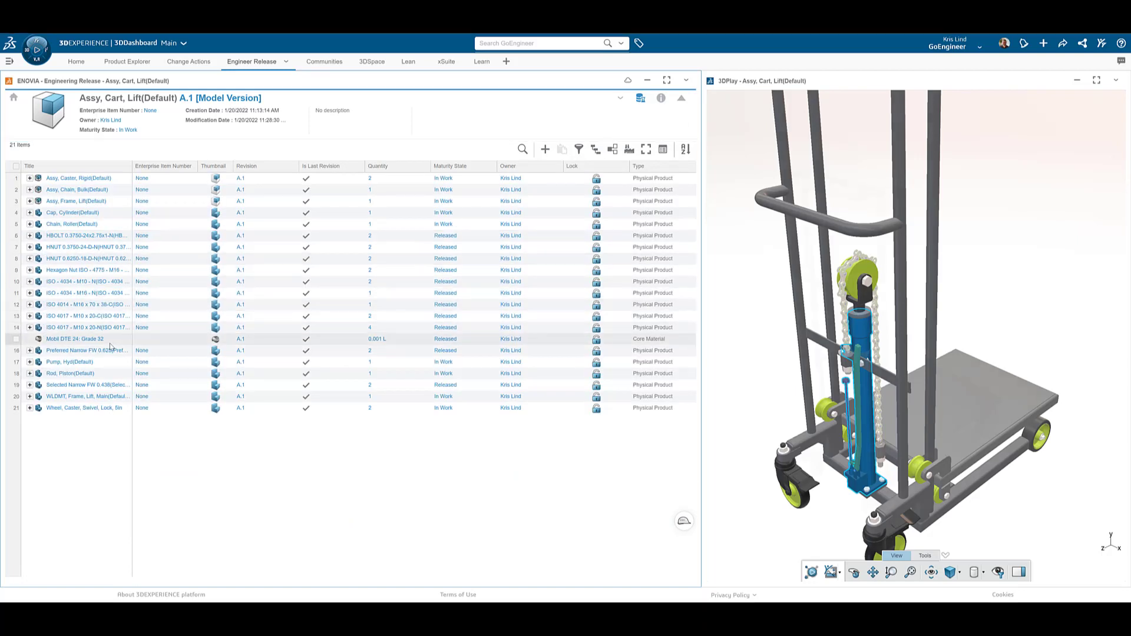
left_click(667, 80)
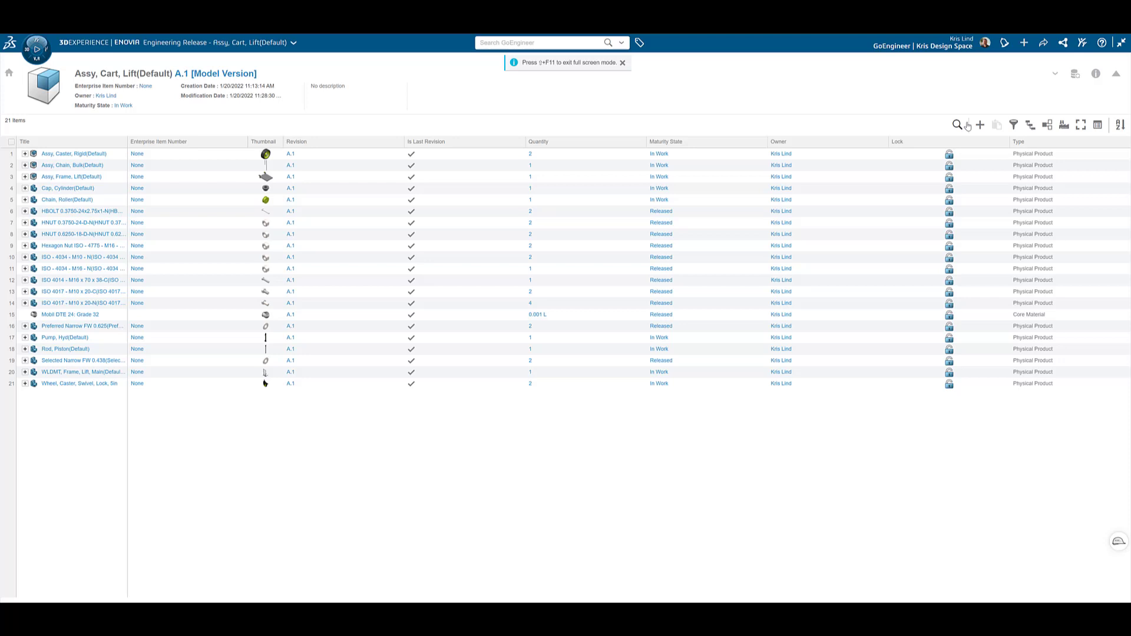
- Create a new Physical Product titled Spare Parts Kit inside the lift cart assembly
left_click(980, 125)
left_click(991, 145)
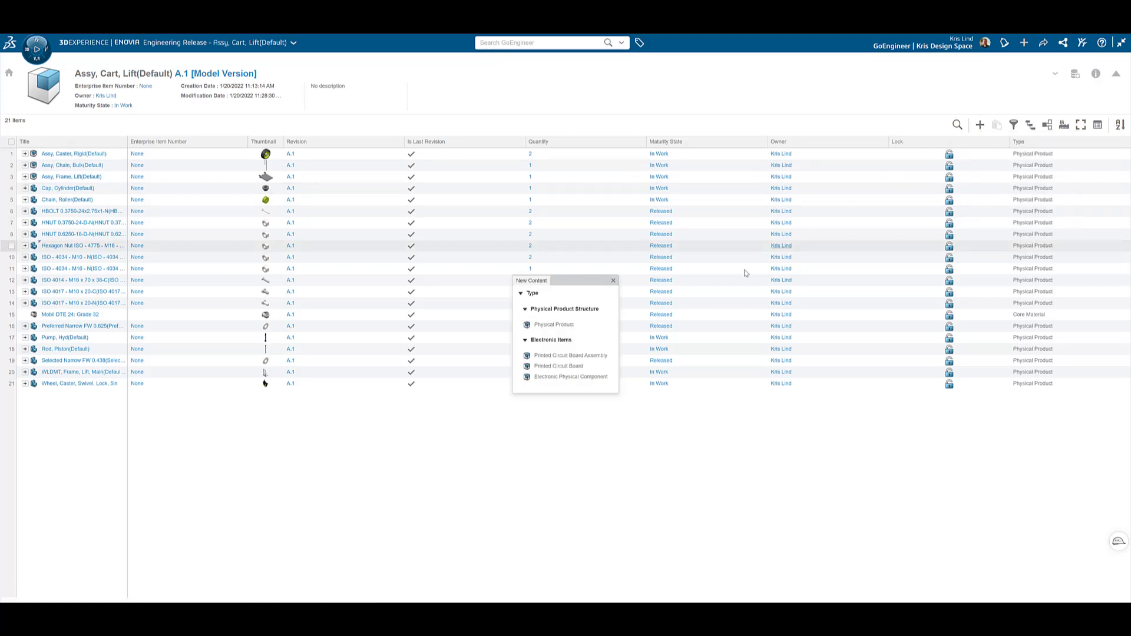
left_click(554, 324)
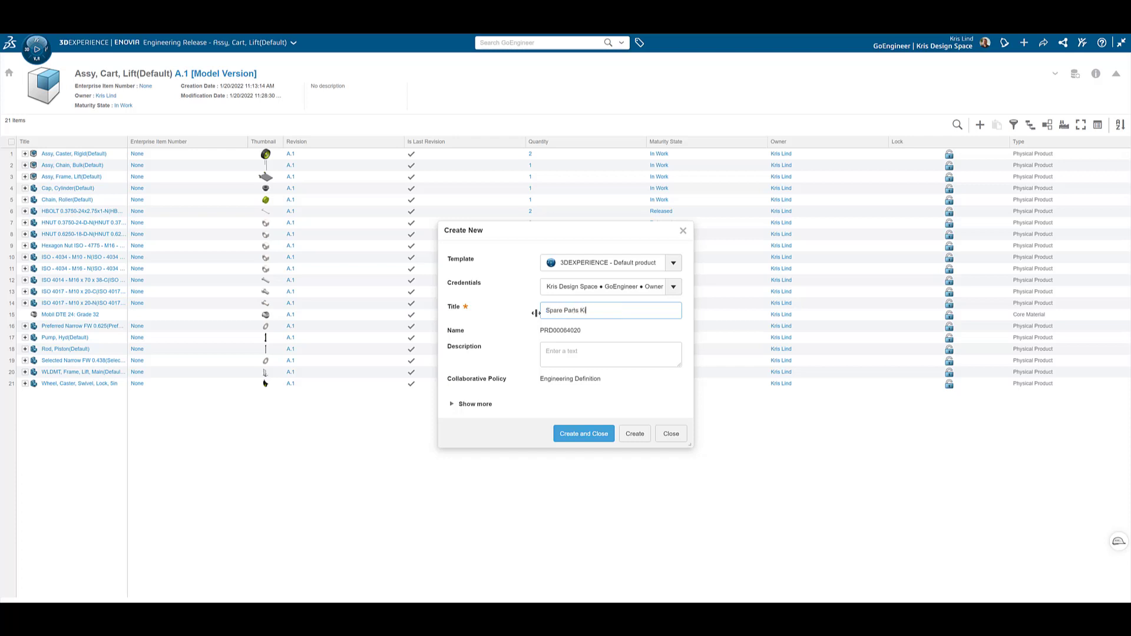
left_click(581, 439)
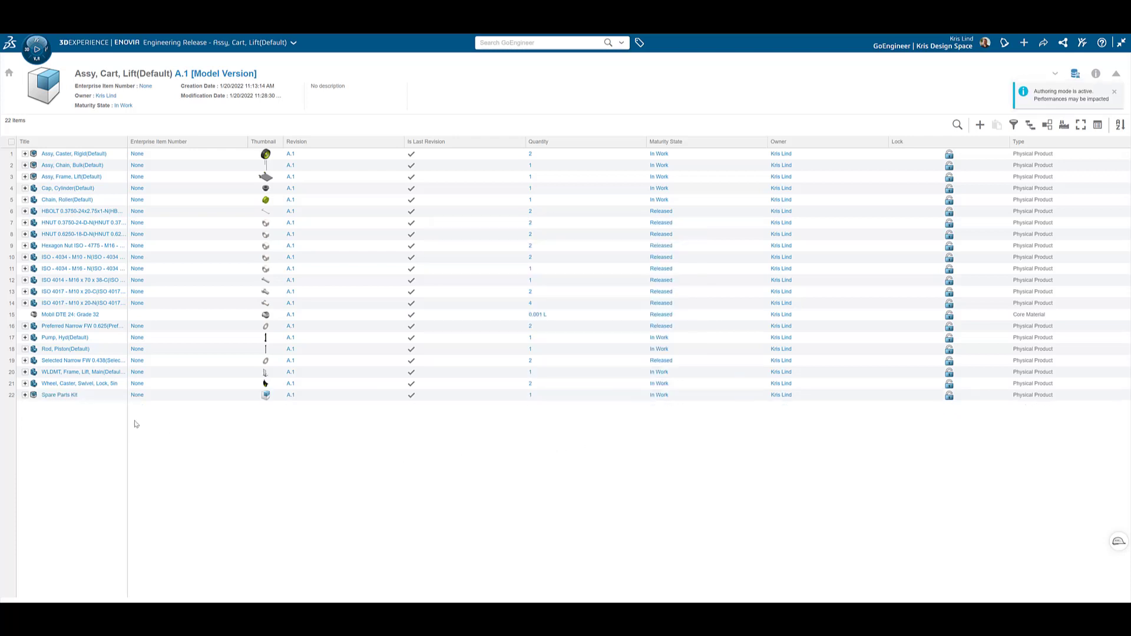
- Open Spare Parts Kit, search for "caster", and add Assy, Caster, Rigid(Default) and Wheel, Caster, Swivel, Lock, 5in to it
left_click(54, 395)
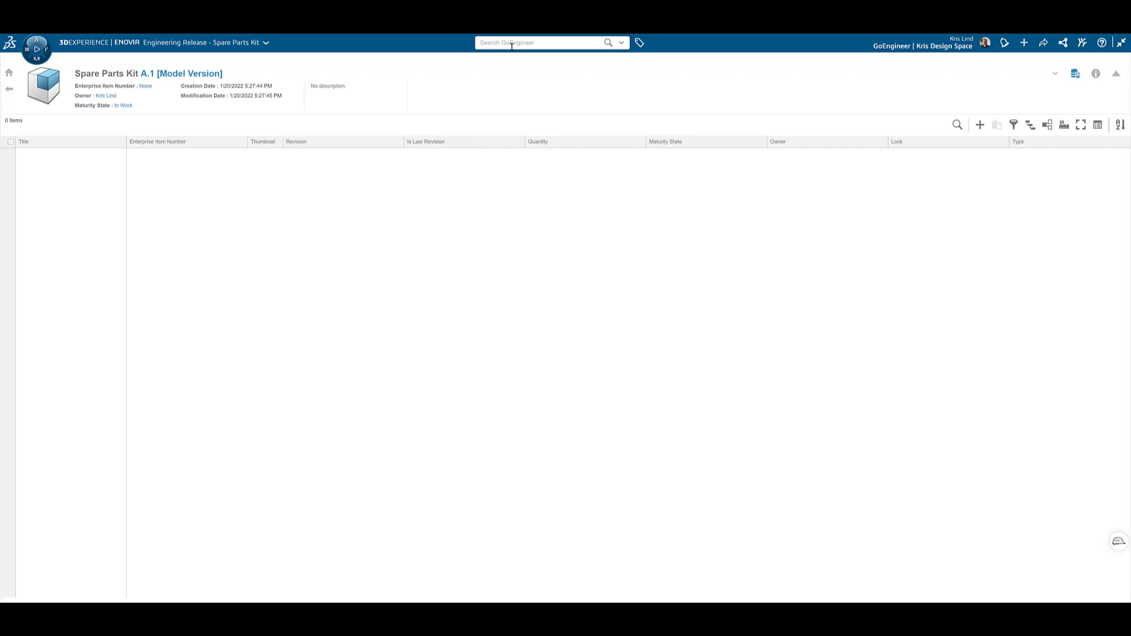
left_click(513, 45)
type("caster")
key("Return")
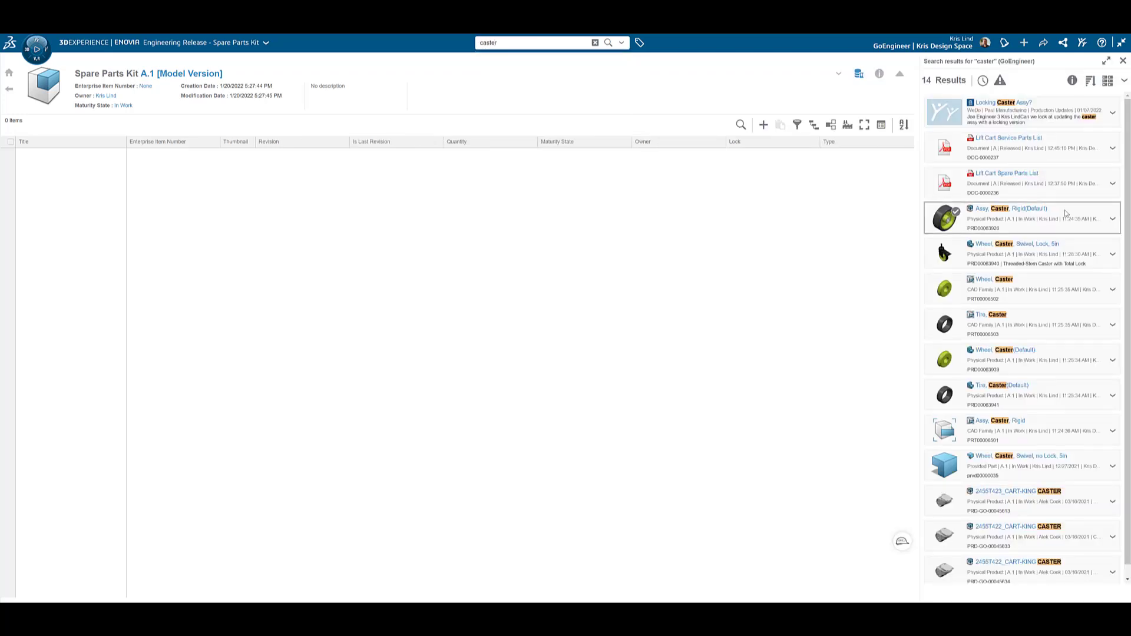
left_click(1069, 219)
left_click(1077, 242)
left_click_drag(1077, 242, 488, 278)
- Search for "roller" and add Chain, Roller(Default) and Roller(Default) to the Spare Parts Kit
left_click(516, 40)
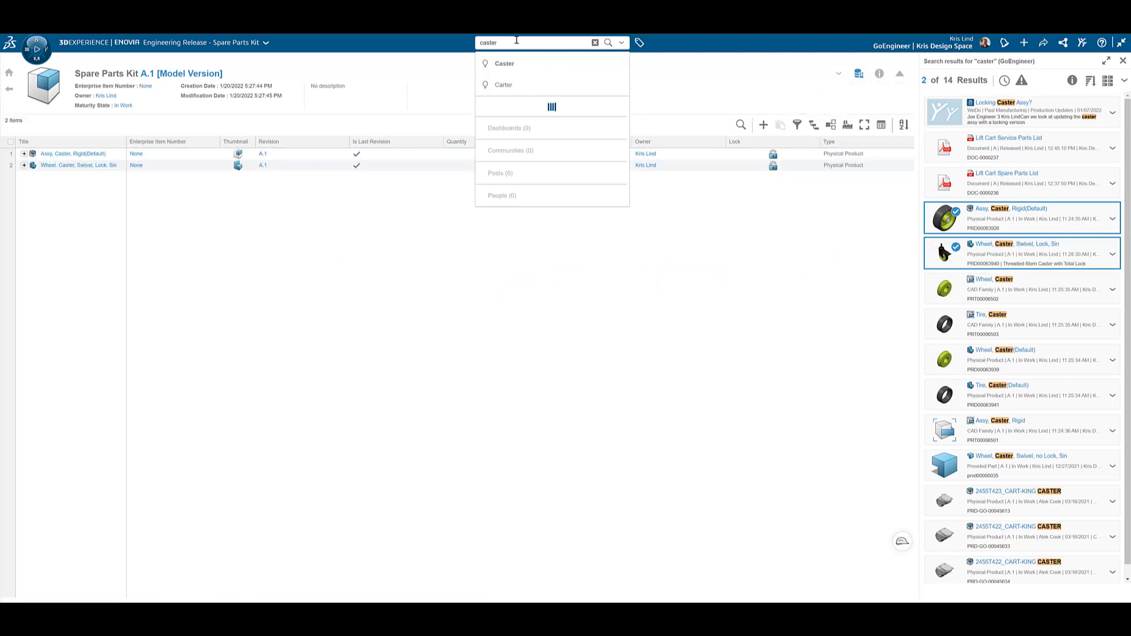
key("BackSpace")
key("BackSpace")
key("BackSpace")
key("BackSpace")
key("BackSpace")
key("BackSpace")
type("roller")
key("Return")
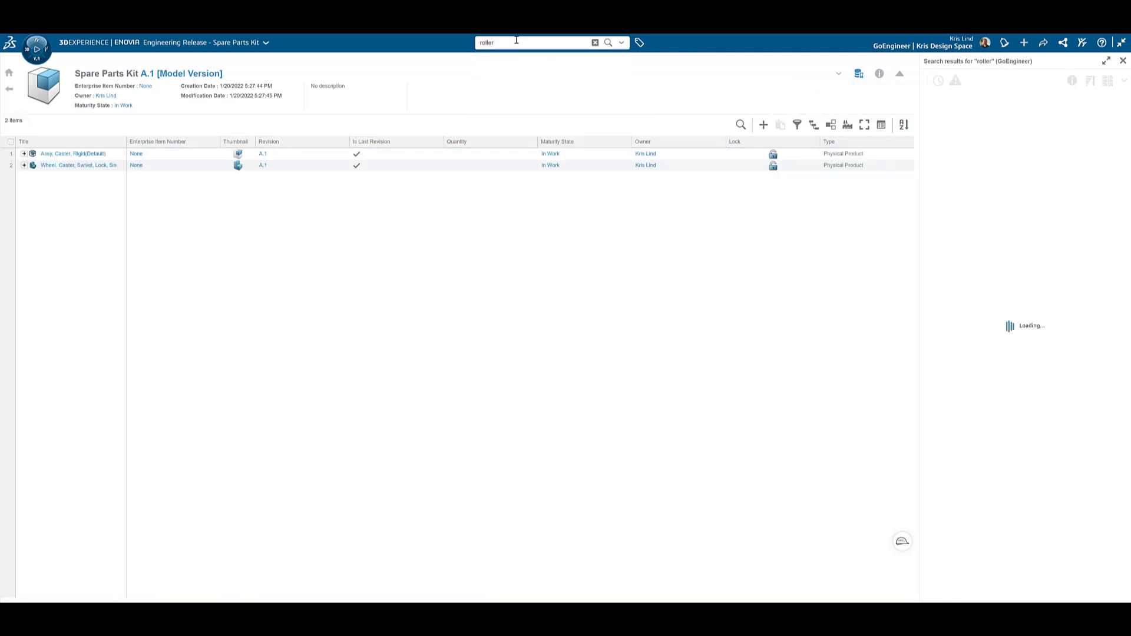
left_click(1087, 216)
left_click(1063, 248)
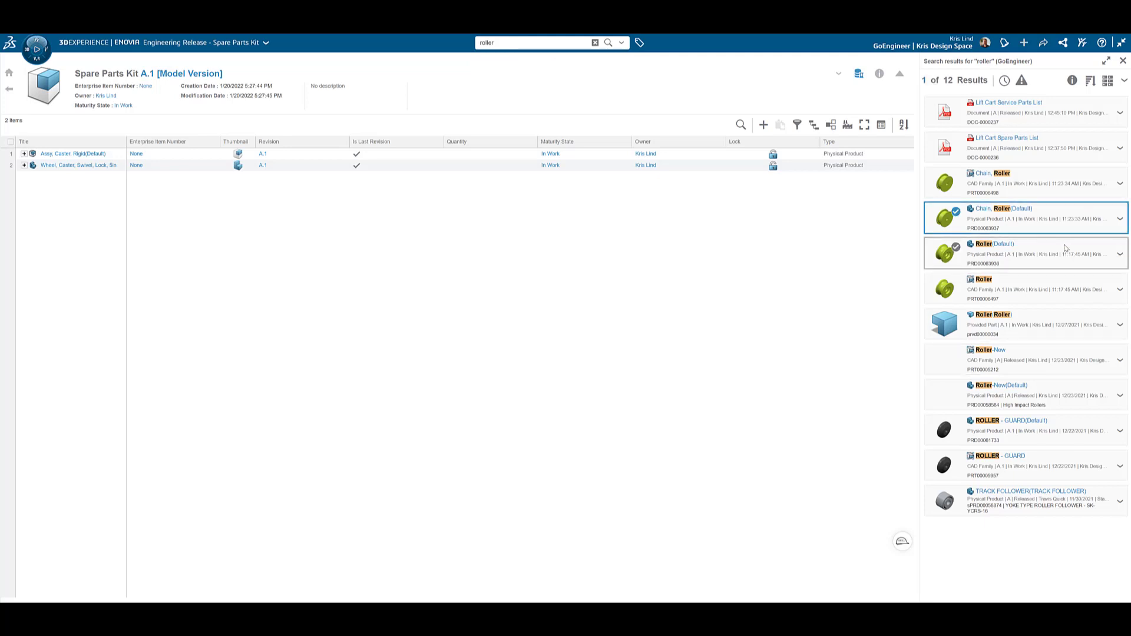
left_click_drag(1063, 248, 422, 288)
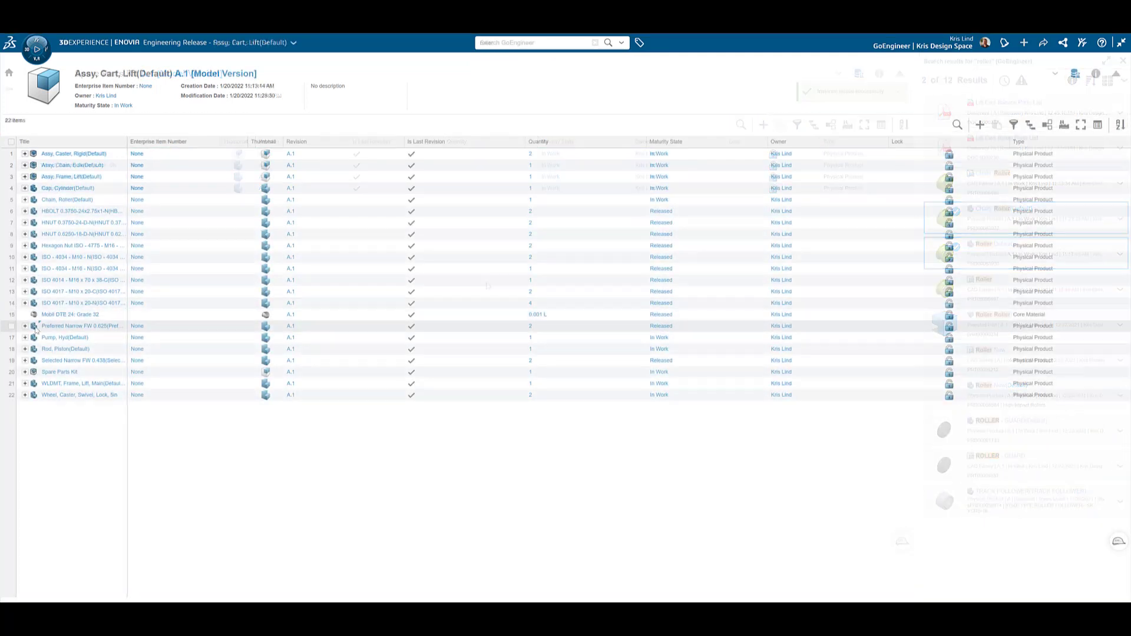
- Expand the Spare Parts Kit within the lift cart assembly's component list
left_click(24, 372)
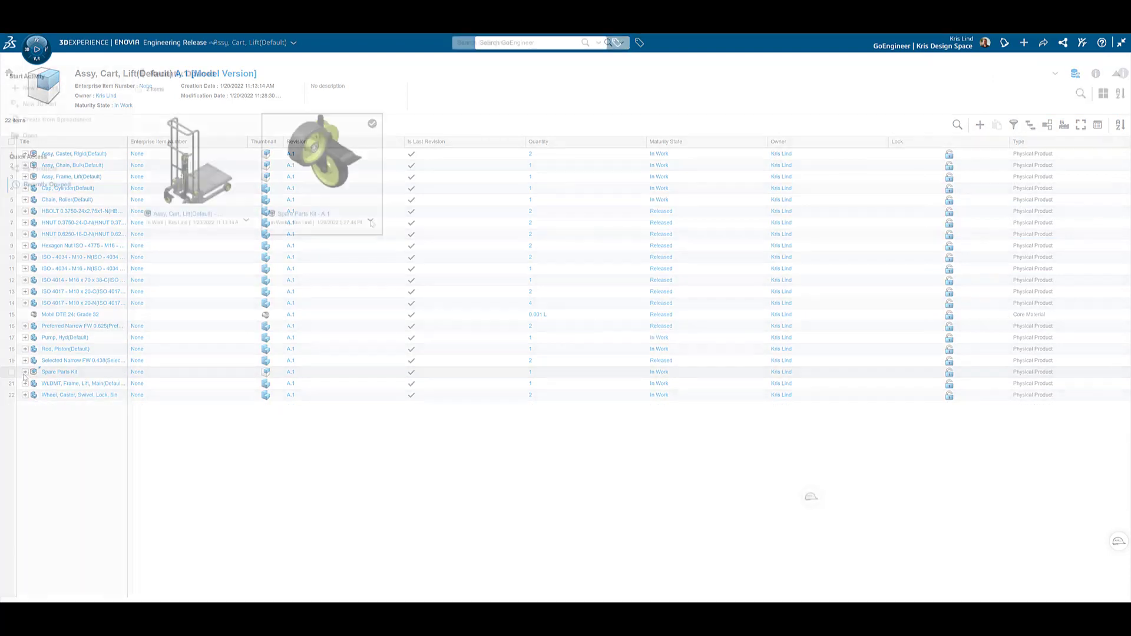
- Duplicate Spare Parts Kit with the new title Service Parts Kit, reusing its four components instead of copying them
left_click(371, 222)
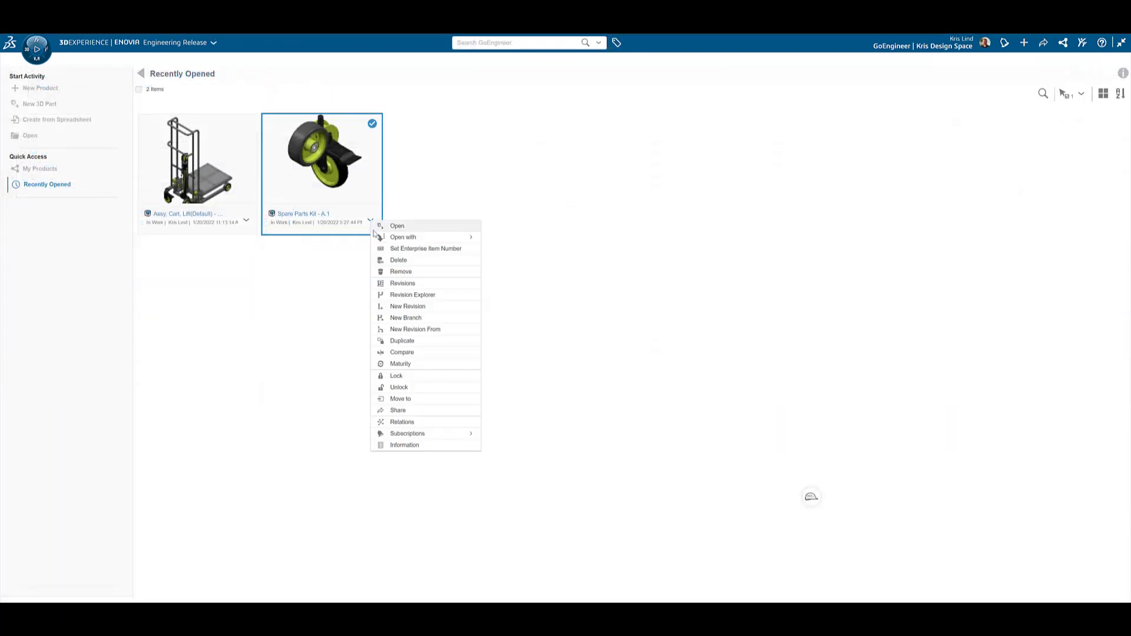
left_click(405, 344)
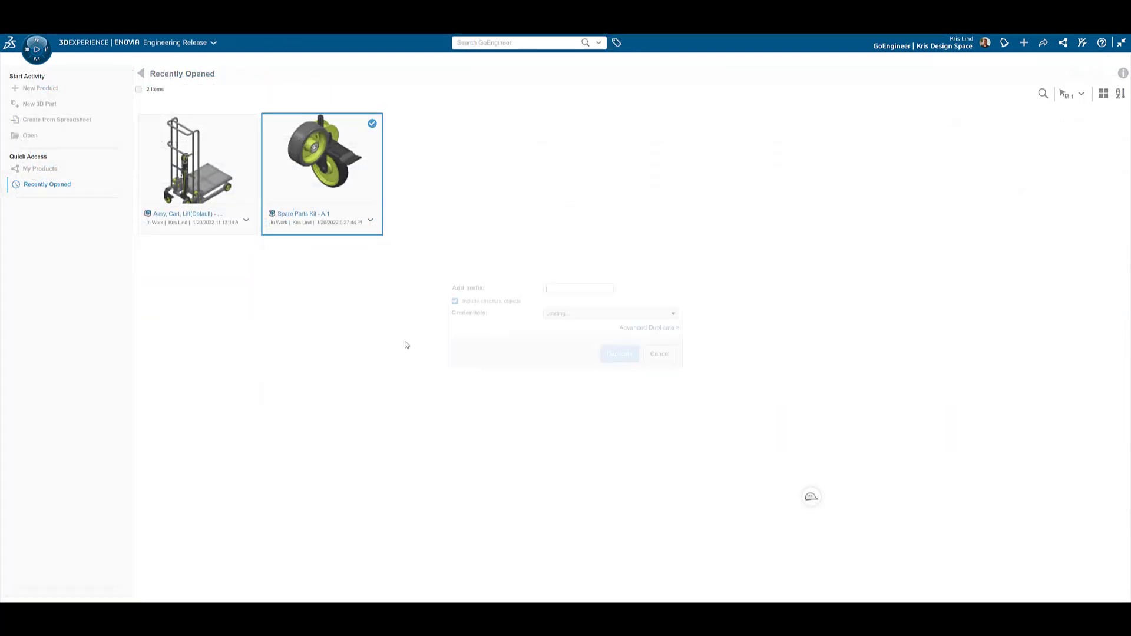
left_click(666, 348)
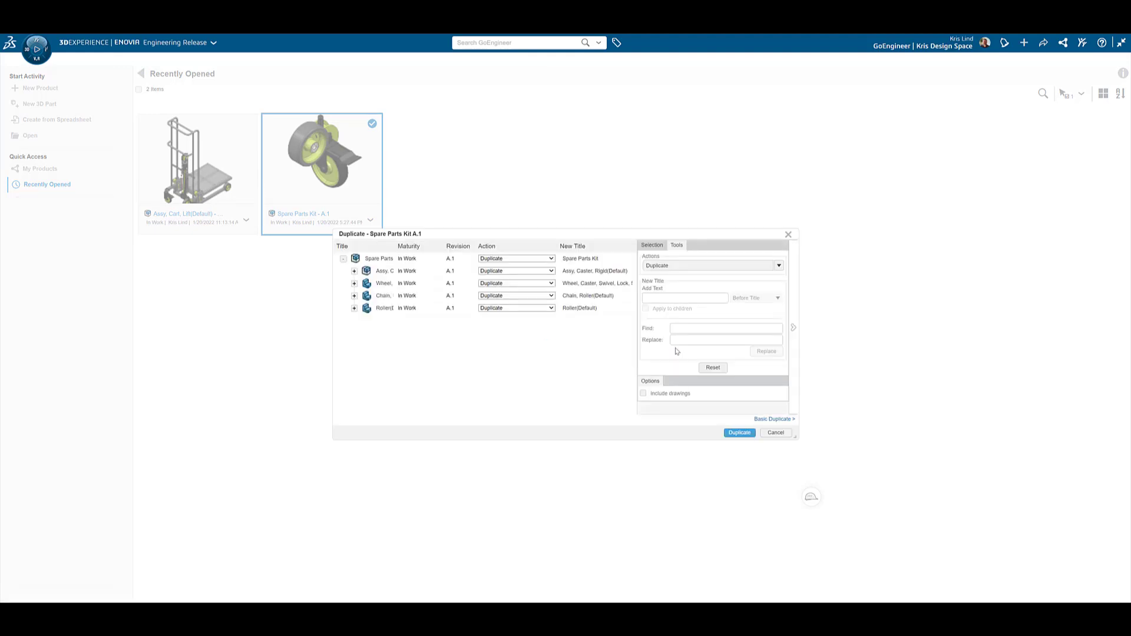
left_click(779, 266)
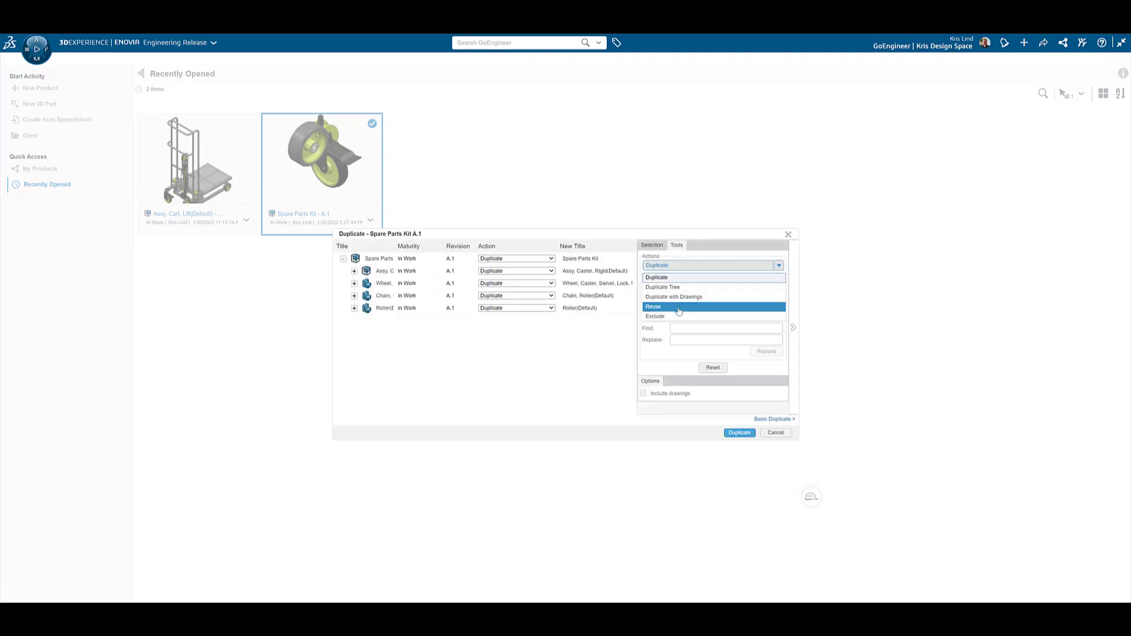
left_click(646, 306)
left_click(577, 259)
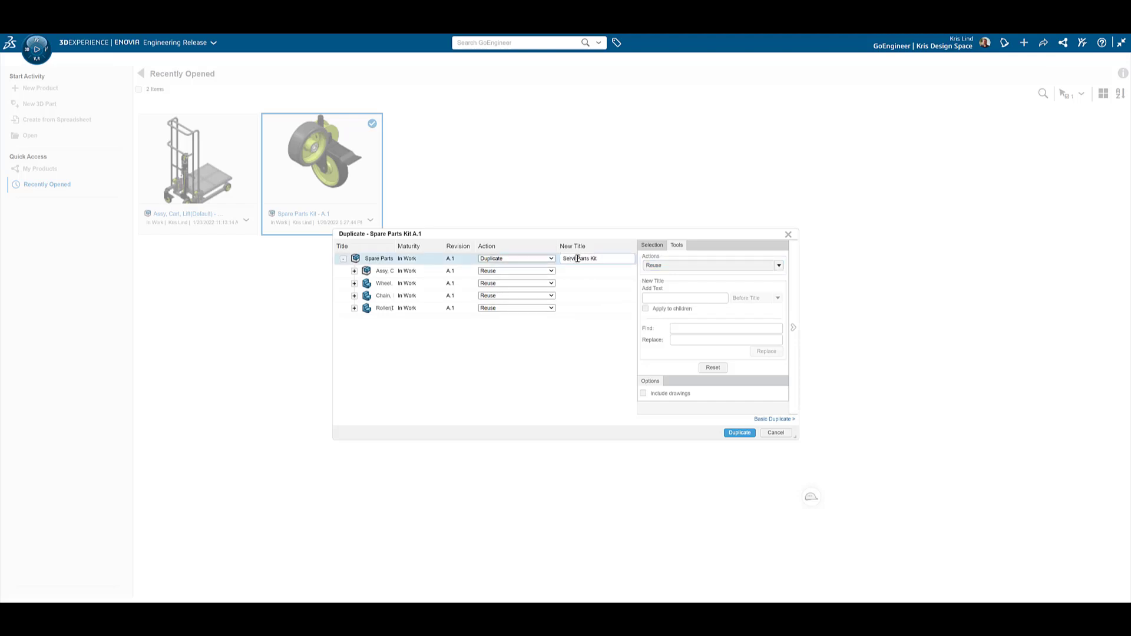
left_click(740, 433)
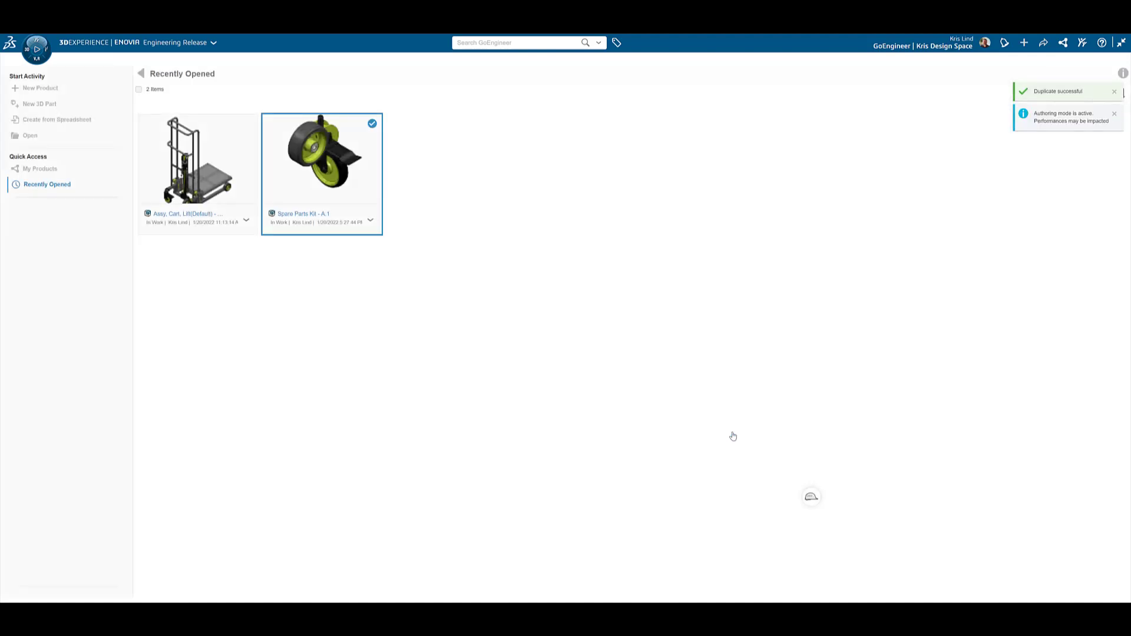
- Search for "Service Parts Kit" and open the duplicated kit's structure
left_click(539, 45)
type("Serv")
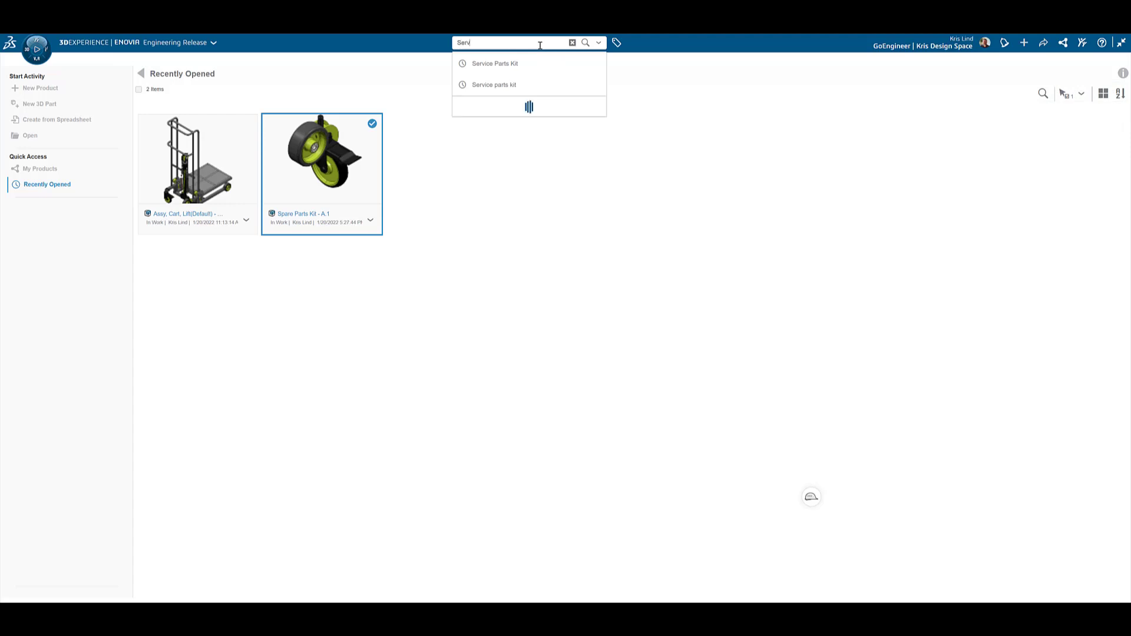
type("ice Parts Kit")
key("Return")
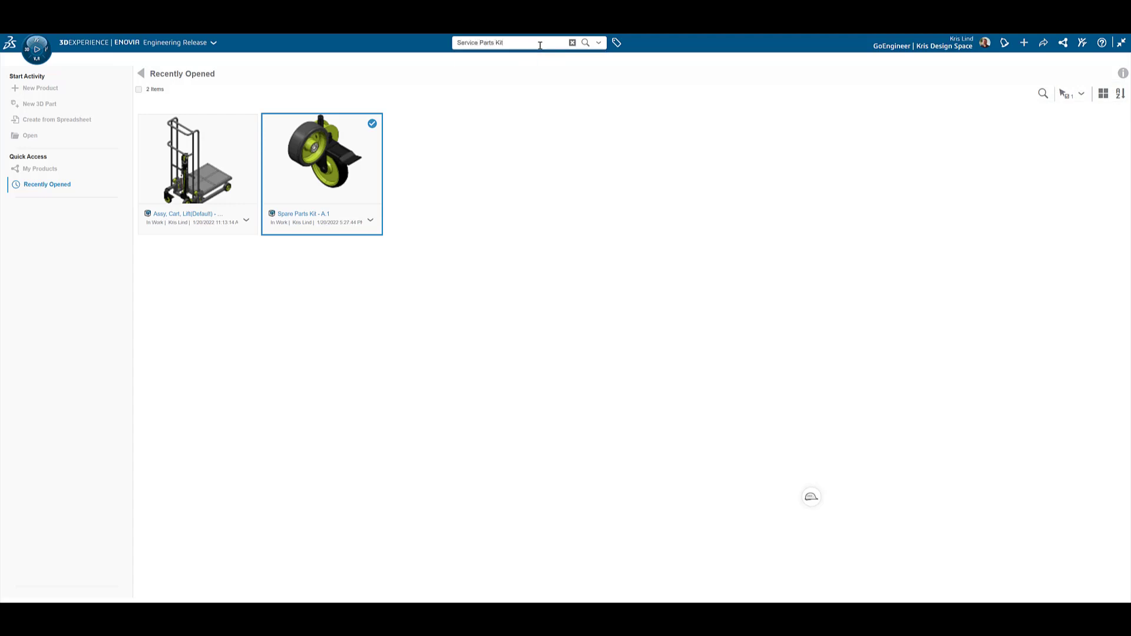
left_click_drag(1049, 106, 578, 217)
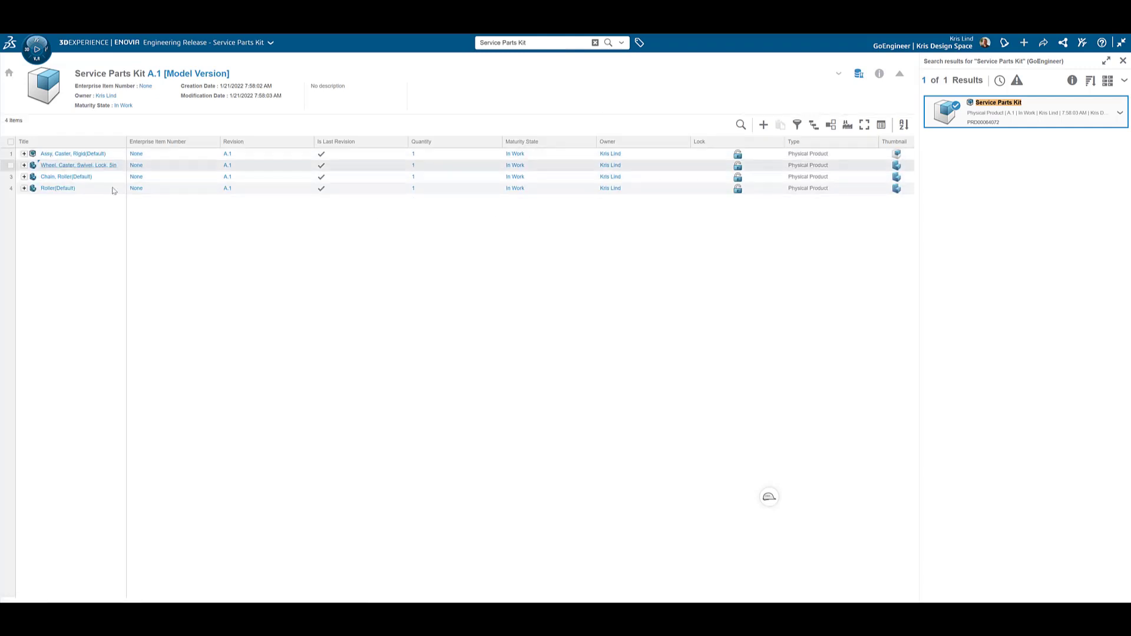
- Set the quantities of Assy, Caster, Rigid(Default) and Wheel, Caster, Swivel, Lock, 5in to 2 in the Service Parts Kit
double_click(417, 155)
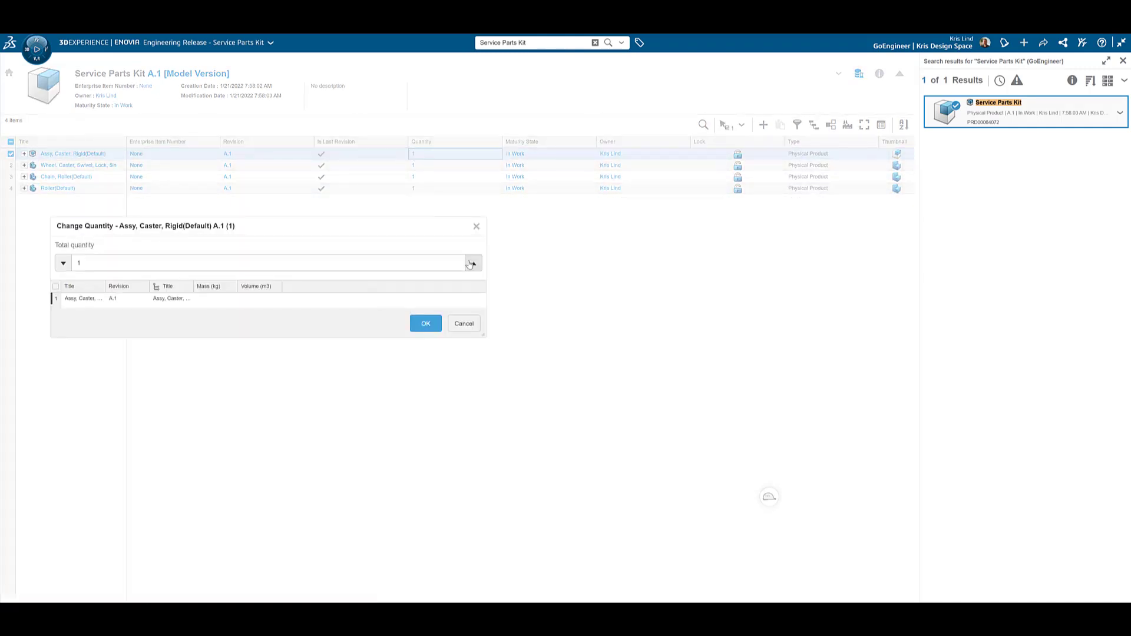
left_click(420, 321)
double_click(416, 166)
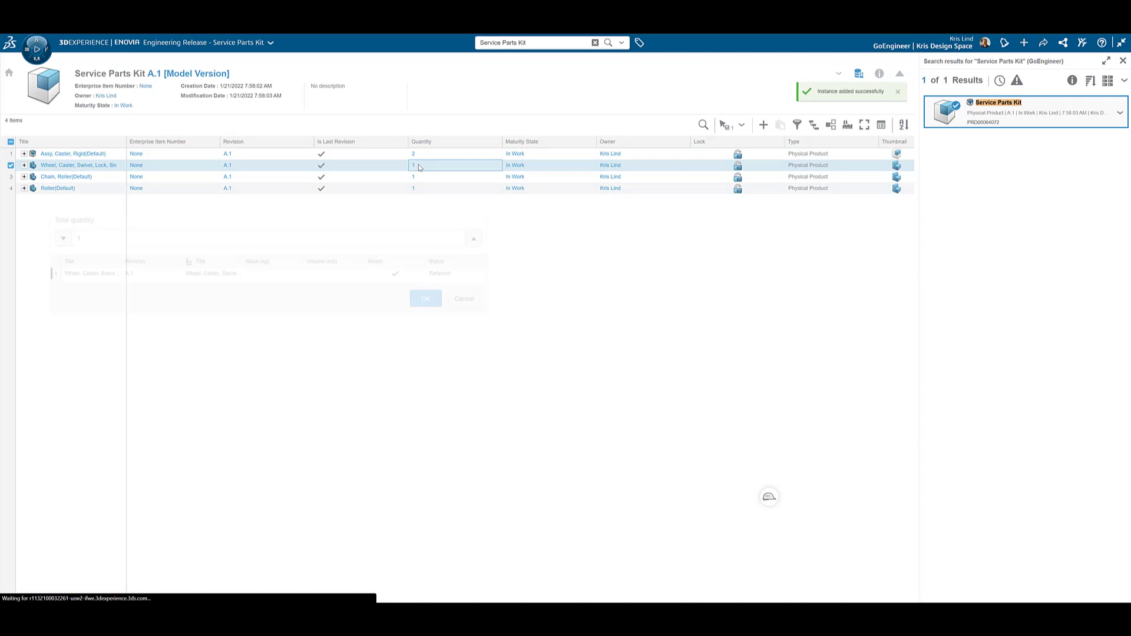
left_click(472, 263)
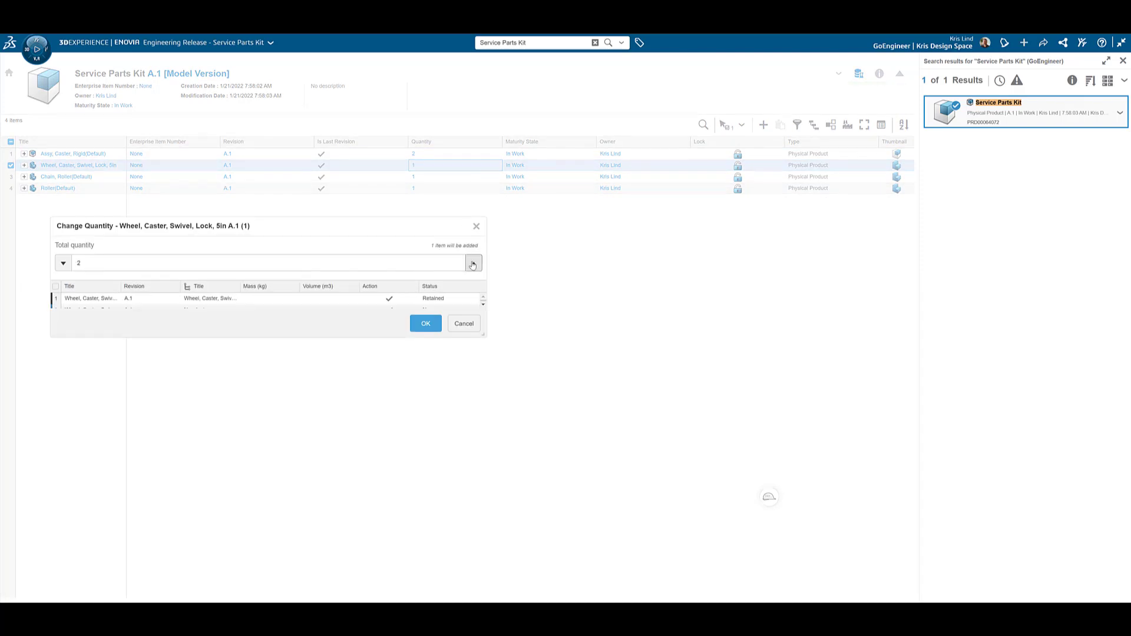
left_click(425, 325)
- Set the quantities of Chain, Roller(Default) and Roller(Default) to 2 in the Service Parts Kit
double_click(465, 178)
left_click(474, 263)
left_click(426, 323)
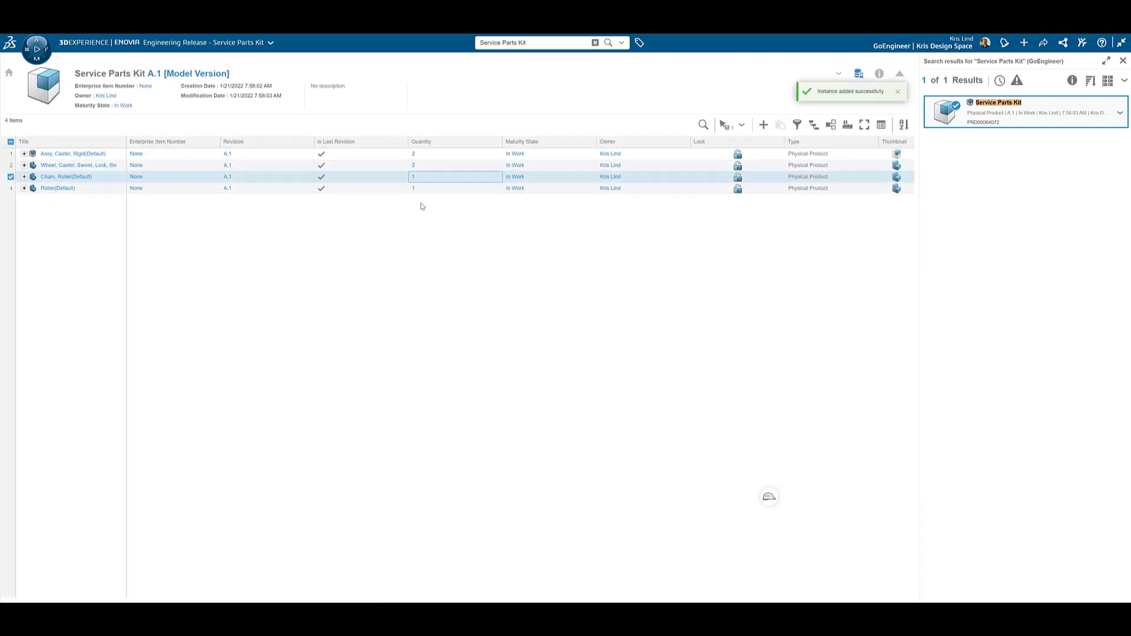
double_click(422, 188)
left_click(474, 263)
left_click(425, 323)
- Search for "Service Parts list" and add the Lift Cart Service Parts List document to the Service Parts Kit
left_click(538, 43)
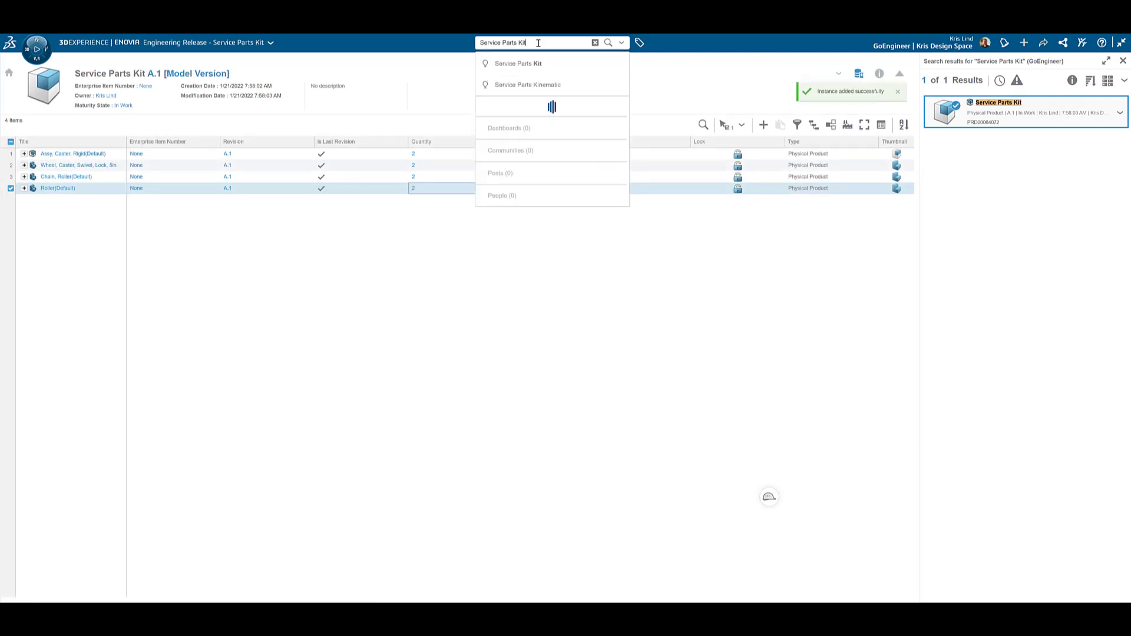
key("BackSpace")
key("BackSpace")
key("BackSpace")
type("list")
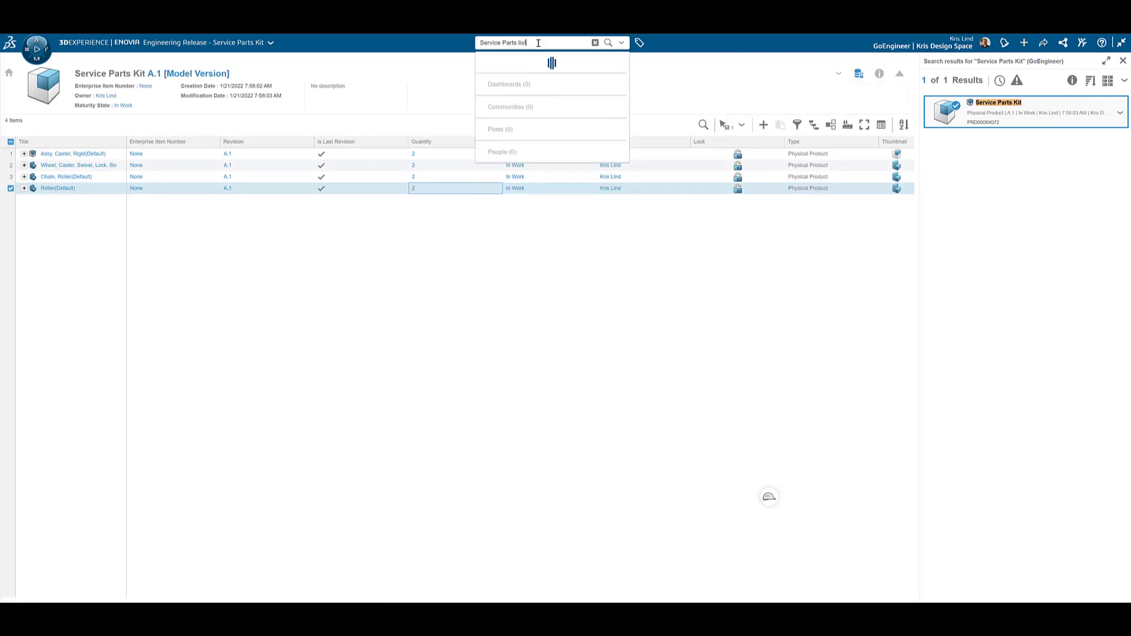
key("Return")
left_click_drag(1037, 185, 631, 270)
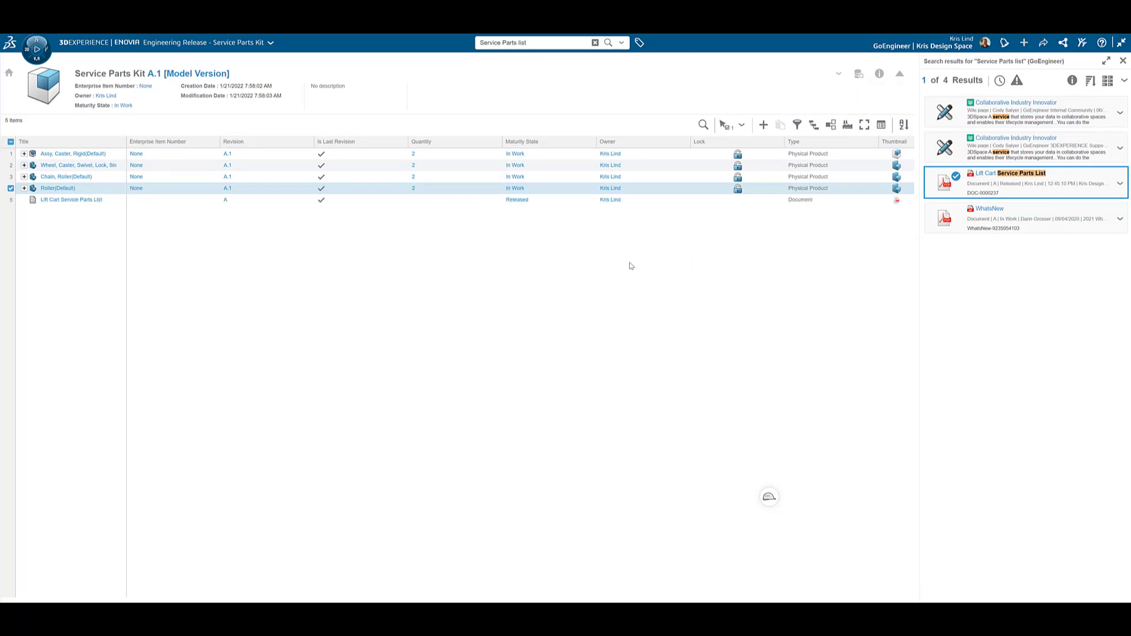
- Assign an enterprise item number to the Service Parts Kit itself
left_click(101, 129)
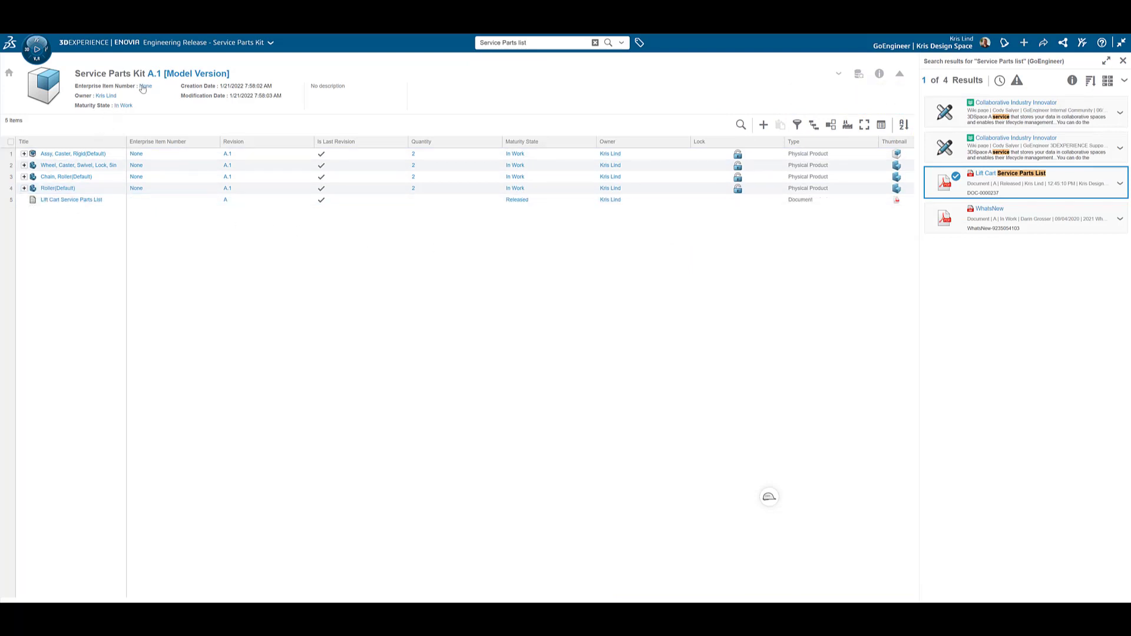
left_click(144, 86)
left_click(551, 409)
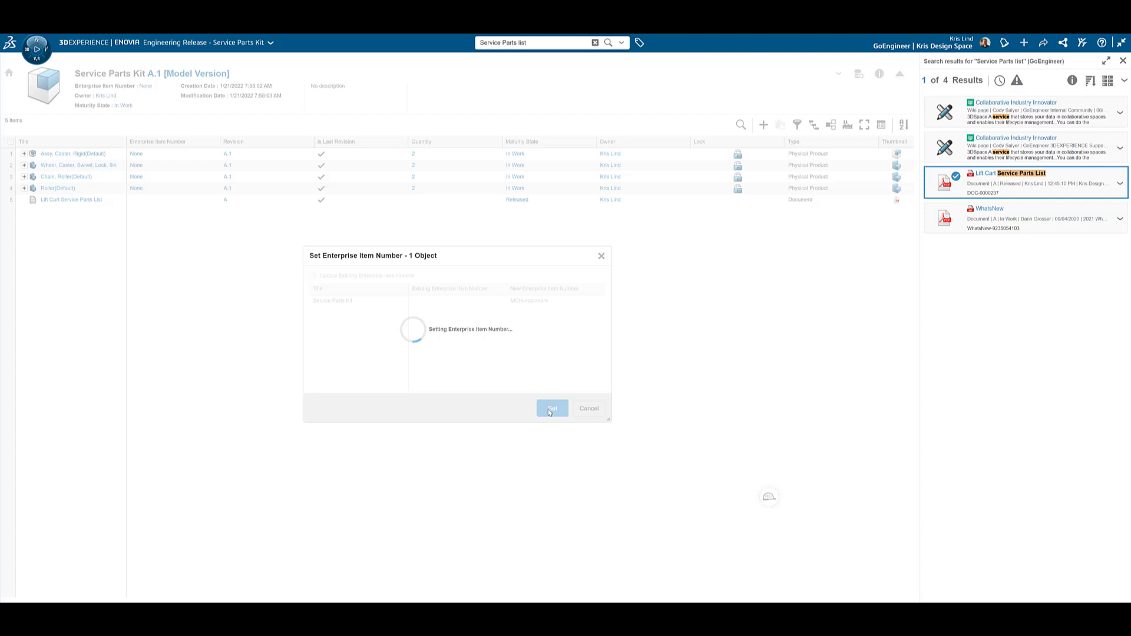
- Assign enterprise item numbers to the kit's four physical products and change the kit and its components to Released
left_click_drag(42, 154, 42, 190)
right_click(42, 189)
left_click(48, 193)
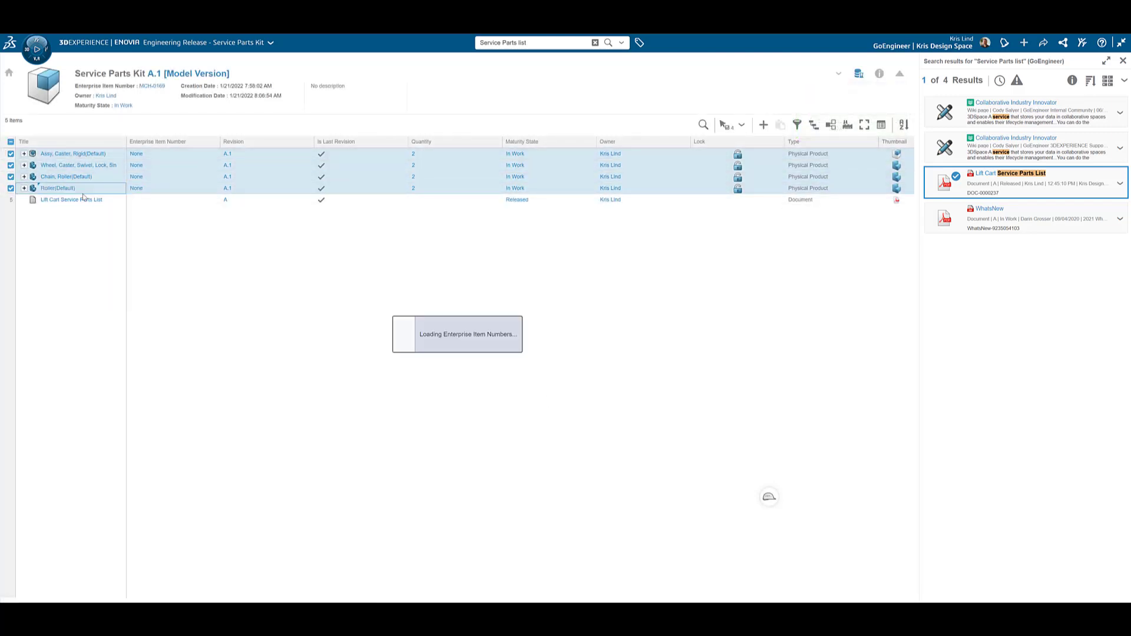
left_click(553, 409)
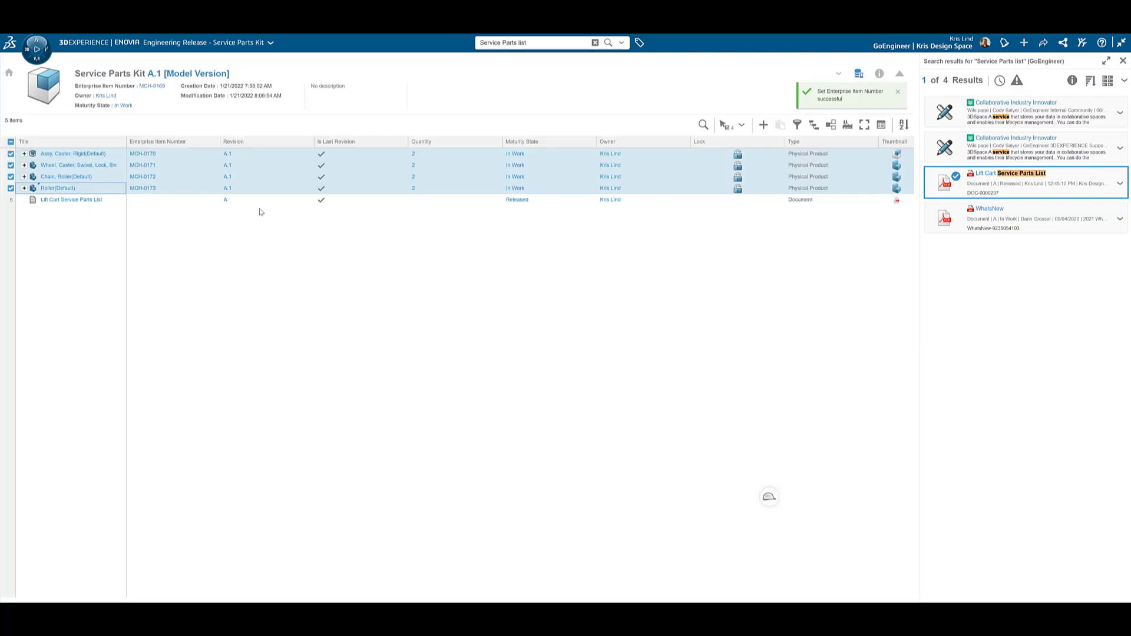
left_click(122, 106)
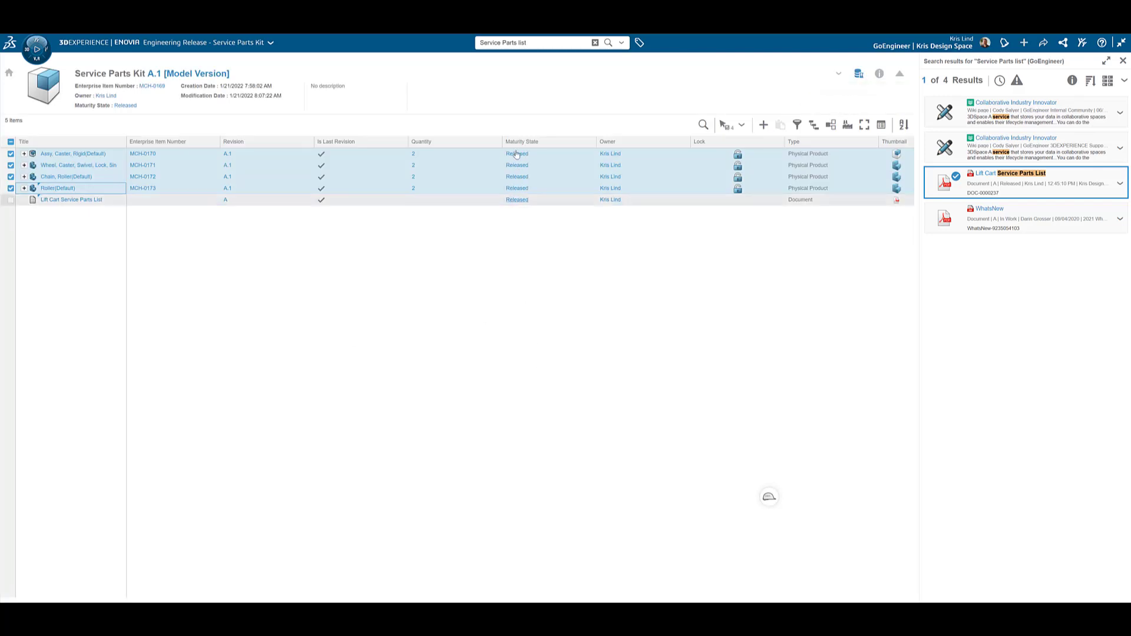
- Open the lift cart assembly and expand Assy, Chain, Bulk(Default), Assy, Frame, Lift(Default) and Spare Parts Kit
left_click(8, 75)
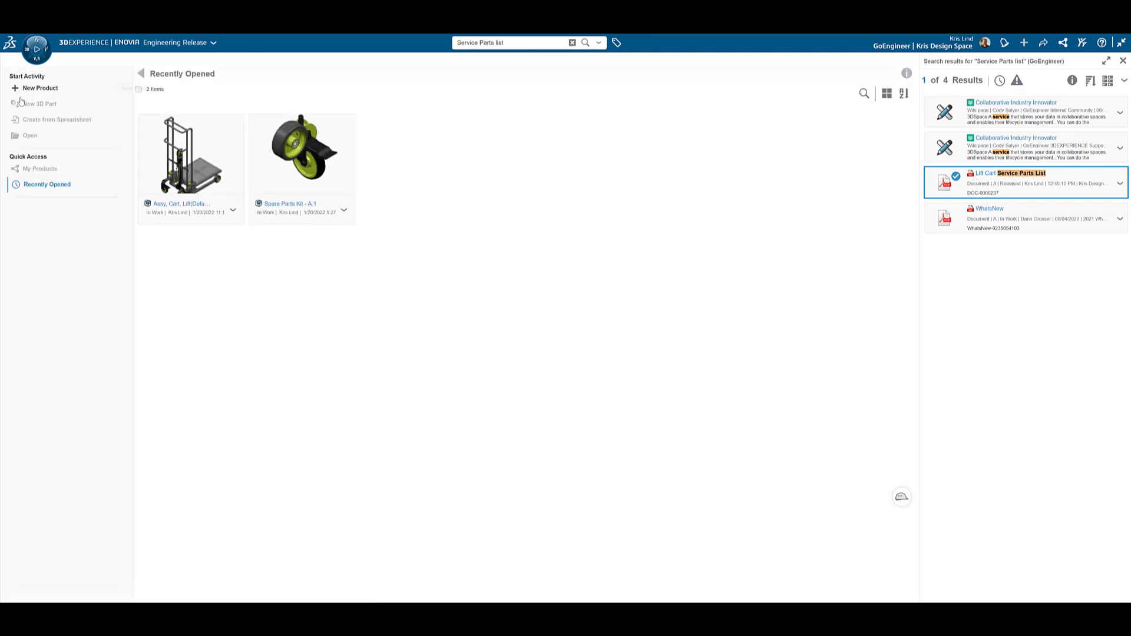
double_click(237, 179)
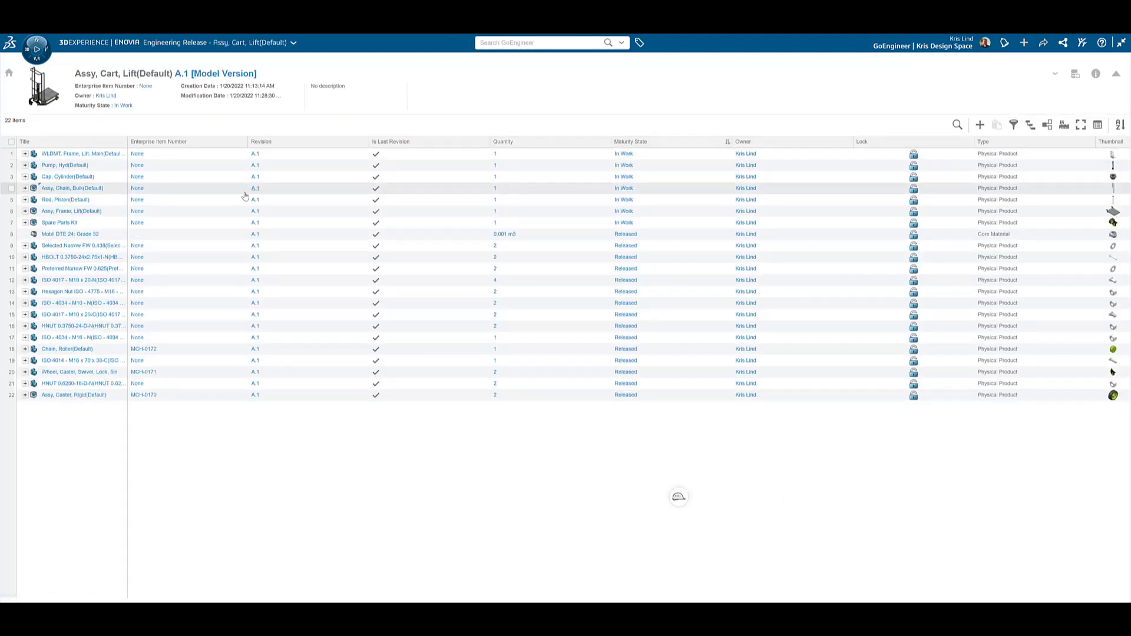
left_click(25, 189)
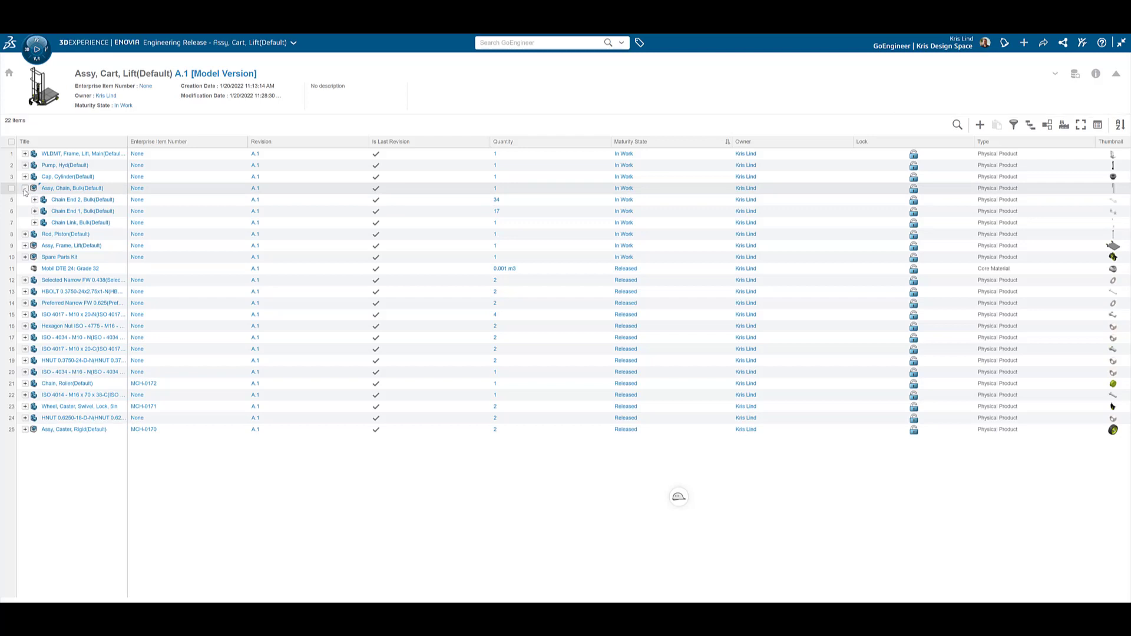
left_click(25, 246)
left_click(25, 315)
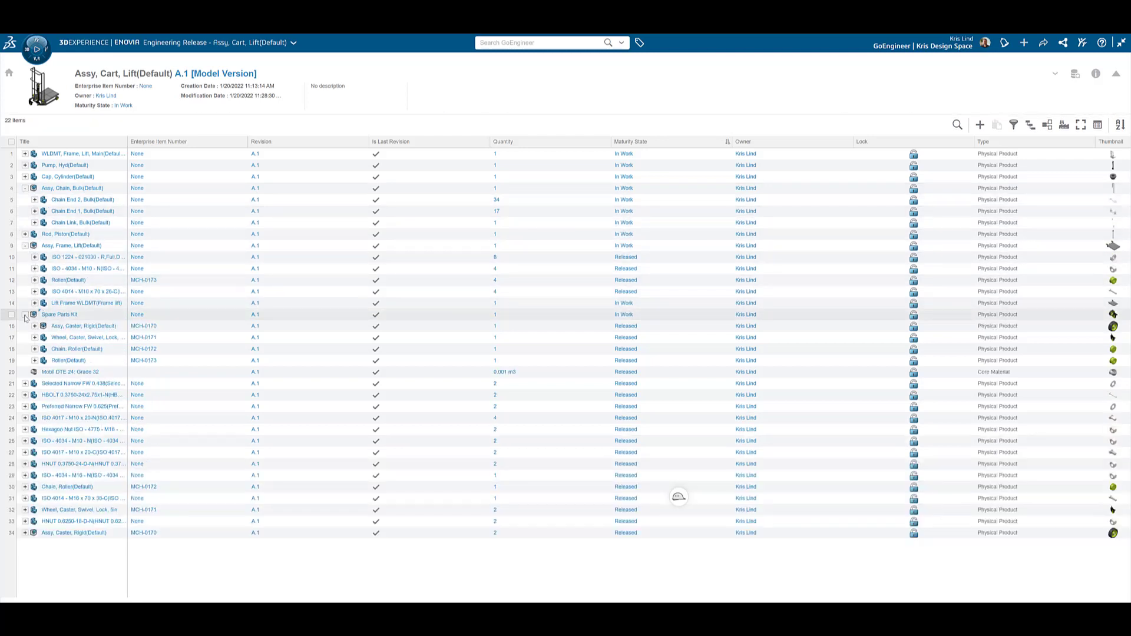
- Assign enterprise item numbers to the In Work rows down to Assy, Frame, Lift(Default) and to Spare Parts Kit, and release the lift cart assembly
left_click(11, 153)
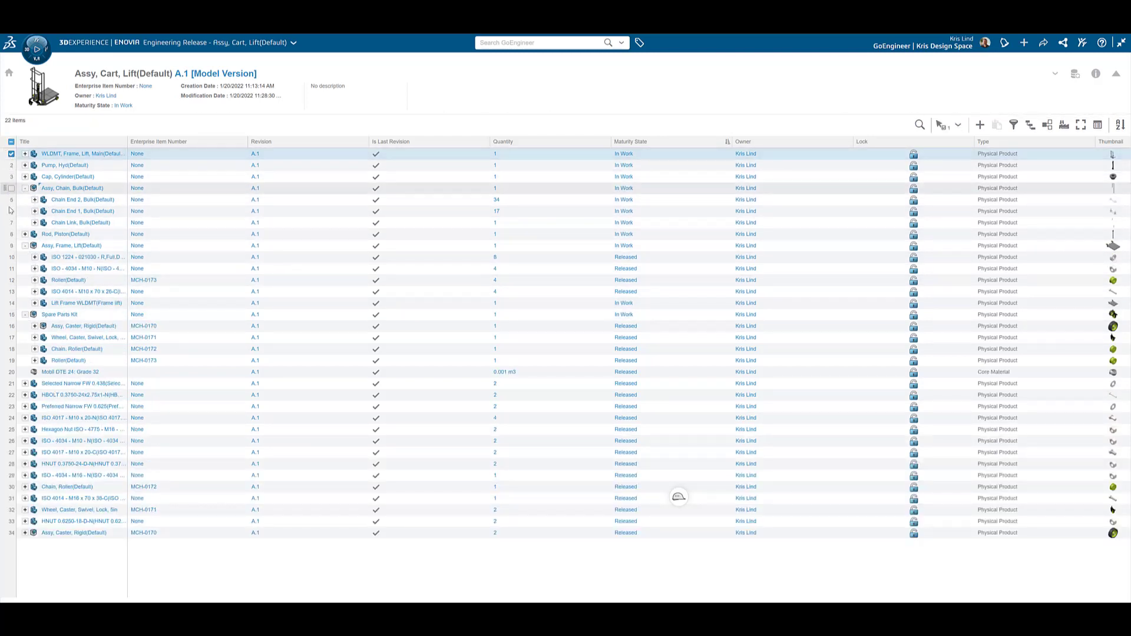
left_click(11, 246, "shift")
left_click(11, 315)
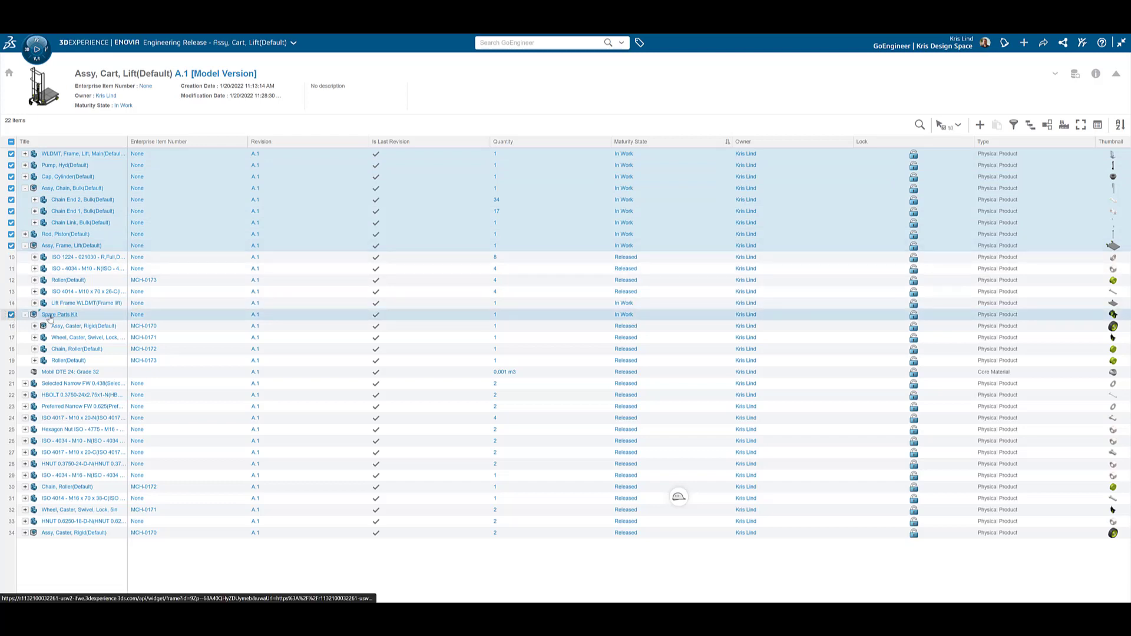
right_click(42, 315)
left_click(71, 360)
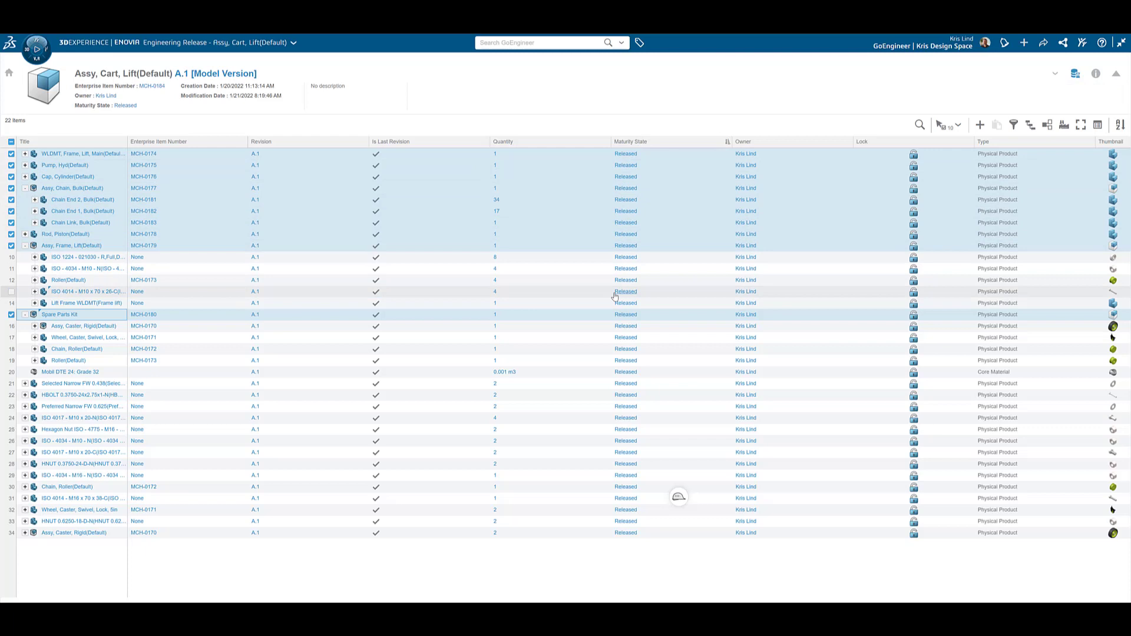
left_click(11, 142)
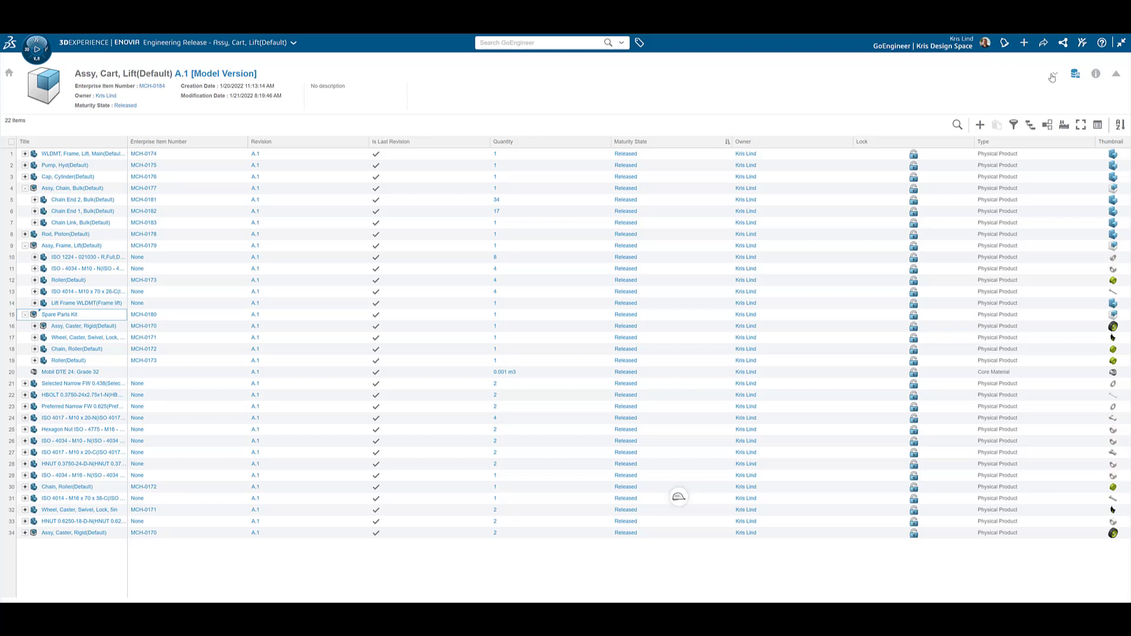
- Export the lift cart assembly's structure with flattened components to the CSV file Assy, Cart, Lift(Default)
left_click(1052, 76)
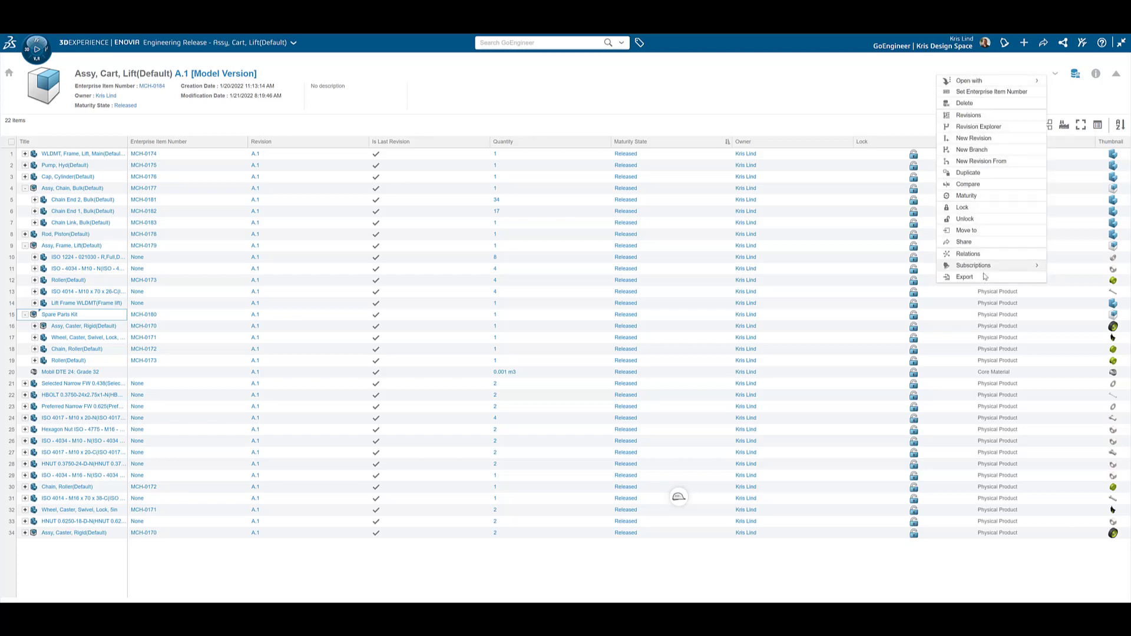
left_click(966, 277)
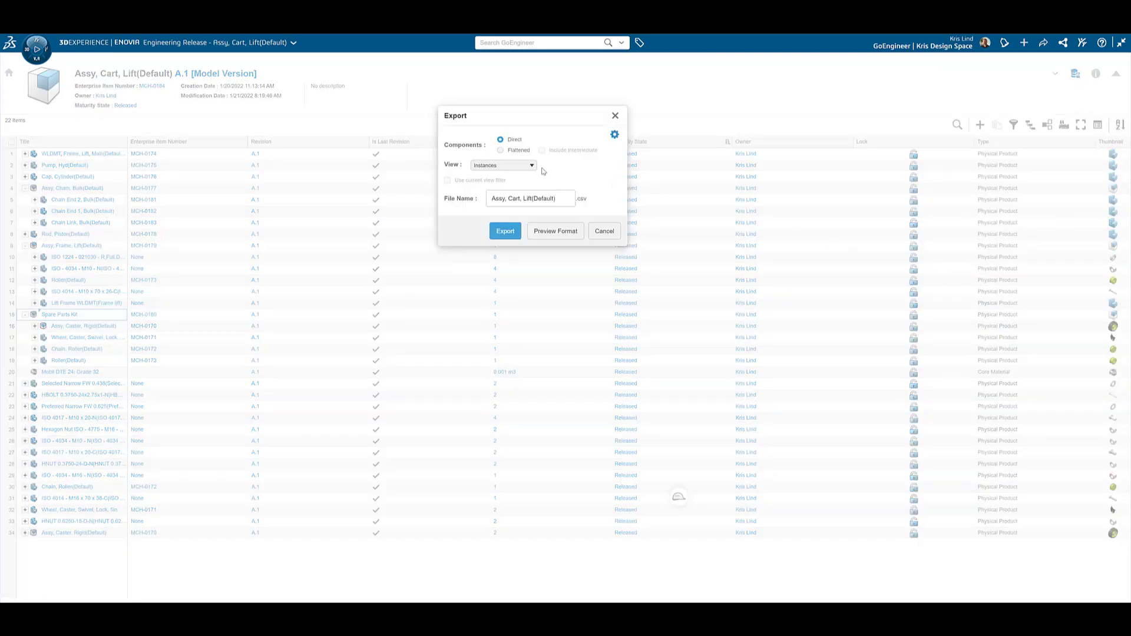
left_click(500, 151)
left_click(506, 232)
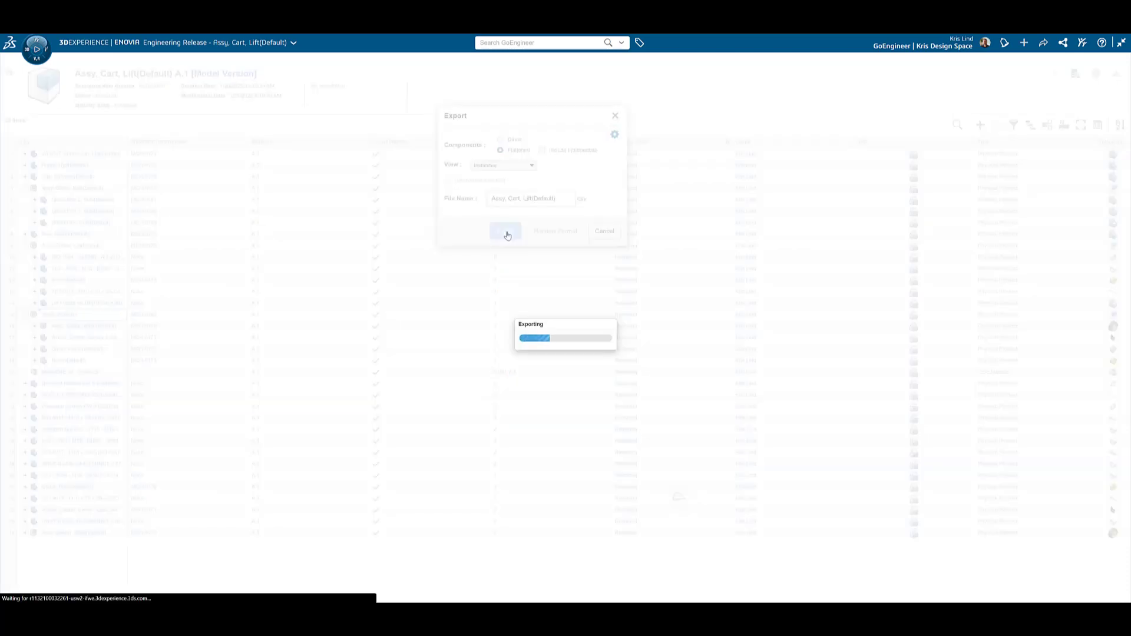